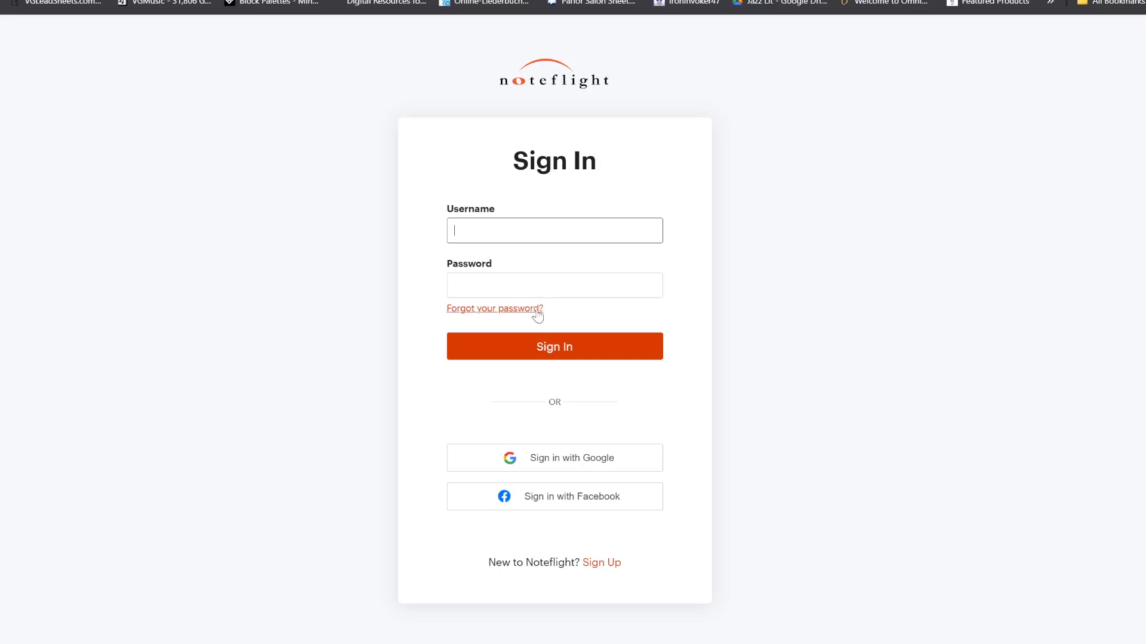
Sign in to Noteflight through Google with an existing account.
click(602, 466)
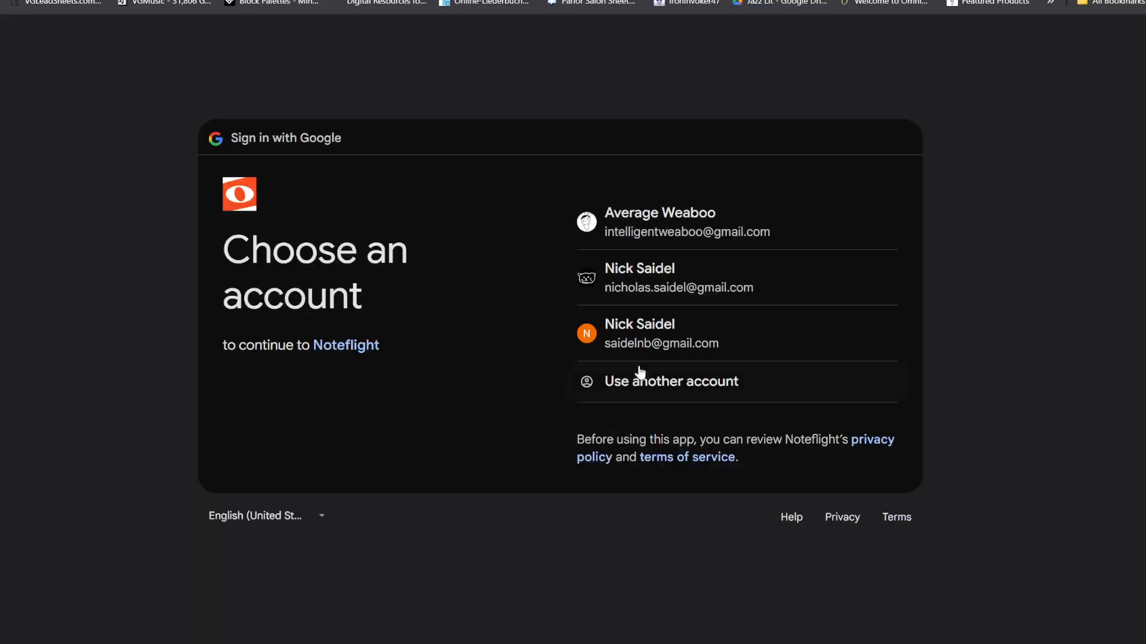
click(686, 273)
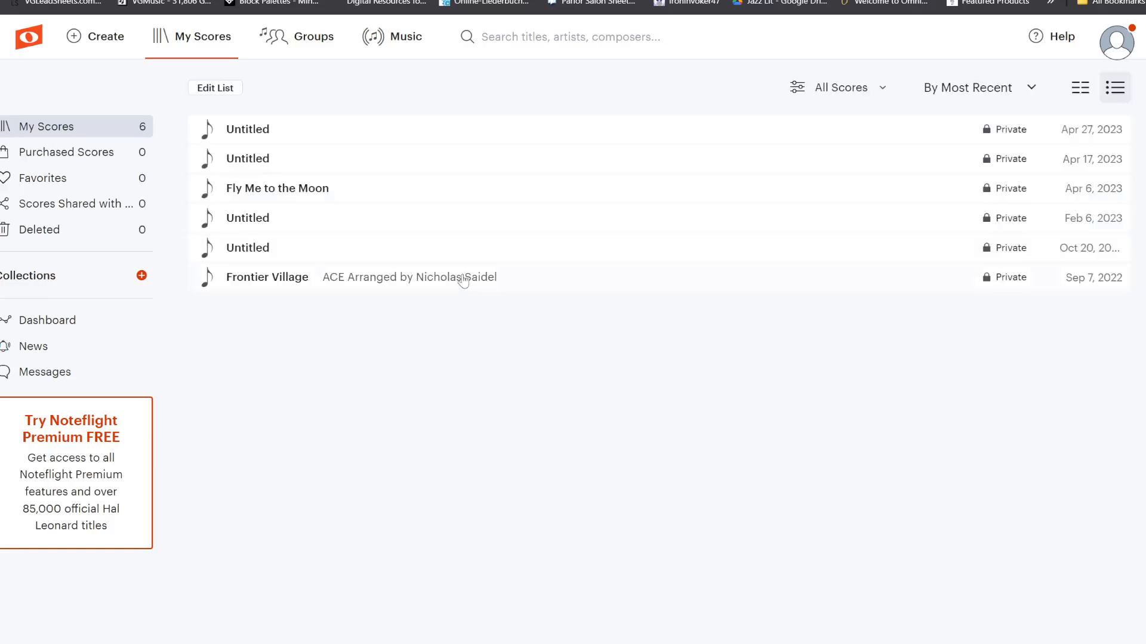
Create a new score from a blank score sheet and dismiss the editing hint.
click(101, 49)
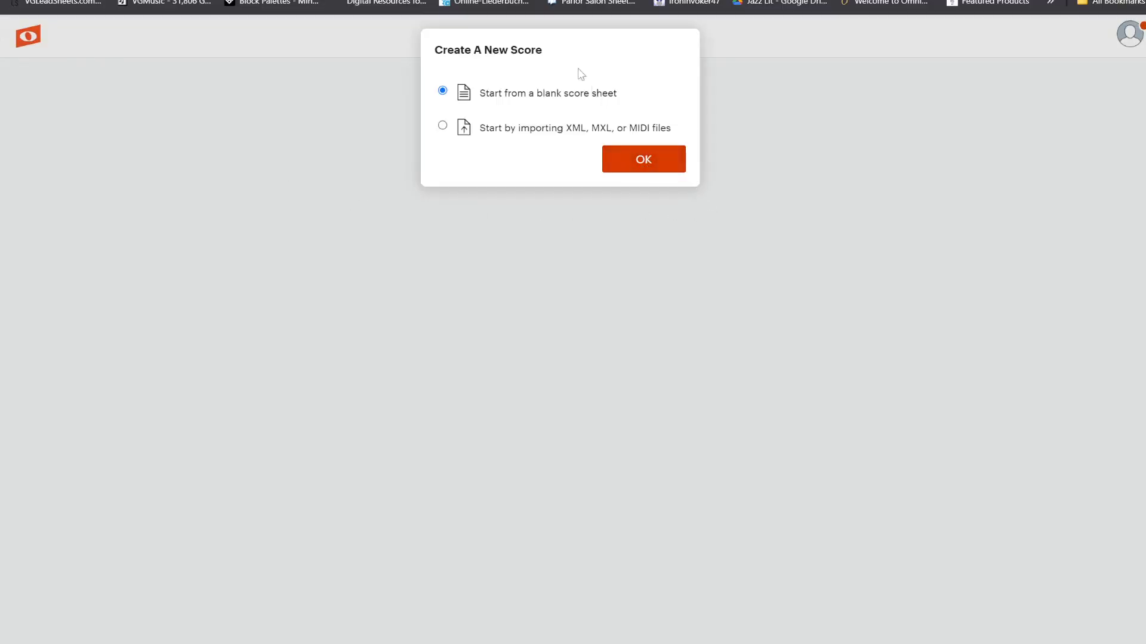
click(647, 169)
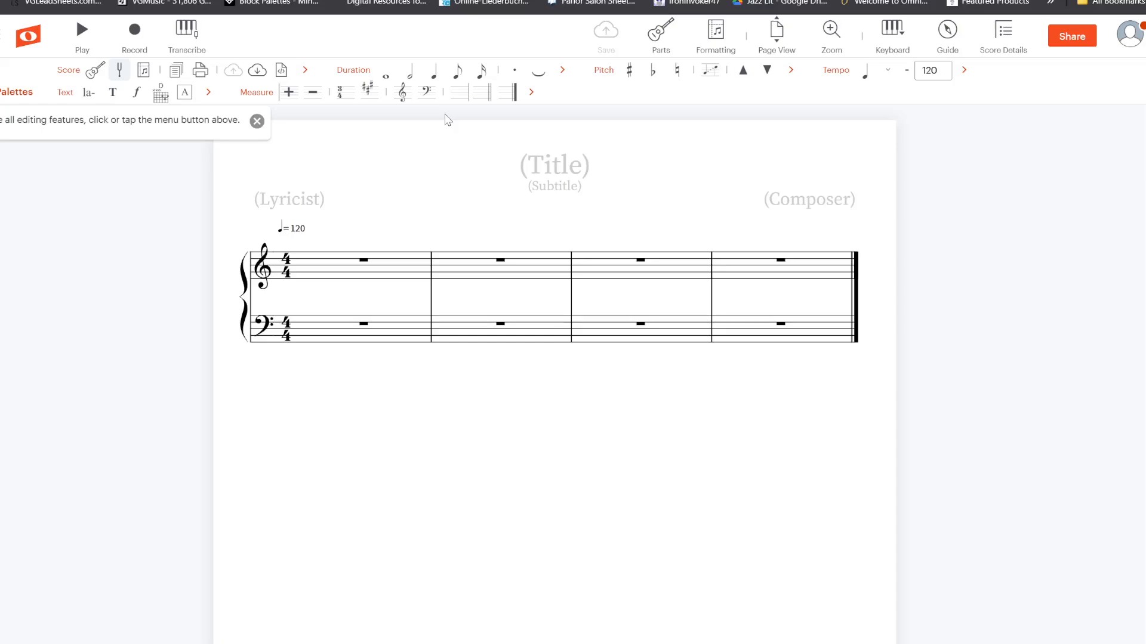
click(256, 121)
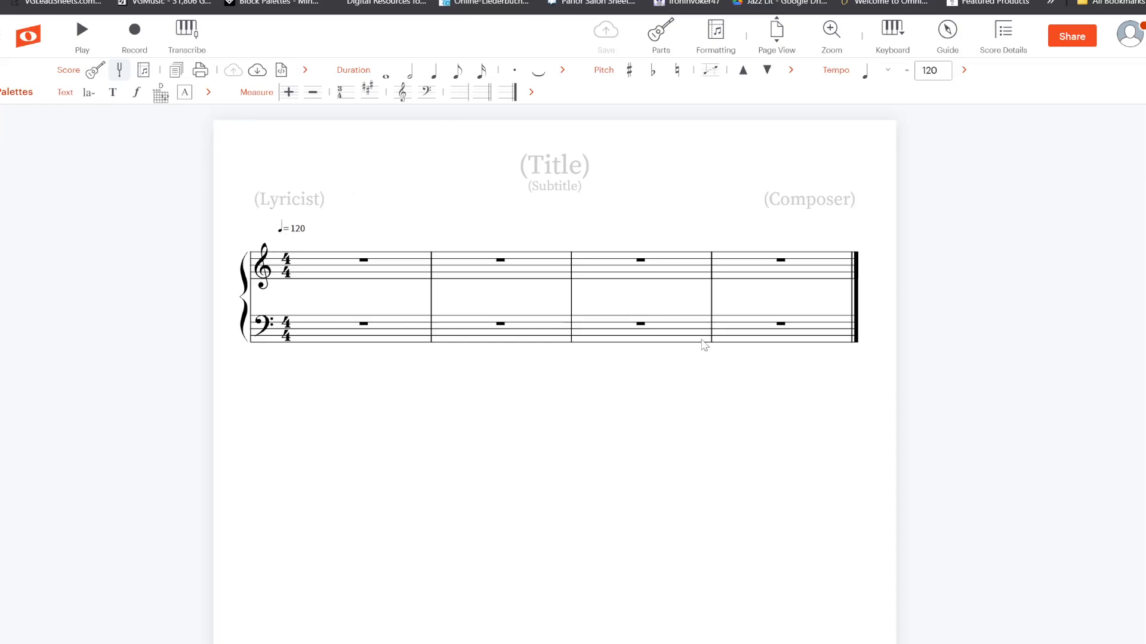
Examine the blank score's page layout and empty grand-staff measures at different zoom levels.
scroll(448, 312, up, 3)
scroll(470, 333, down, 5)
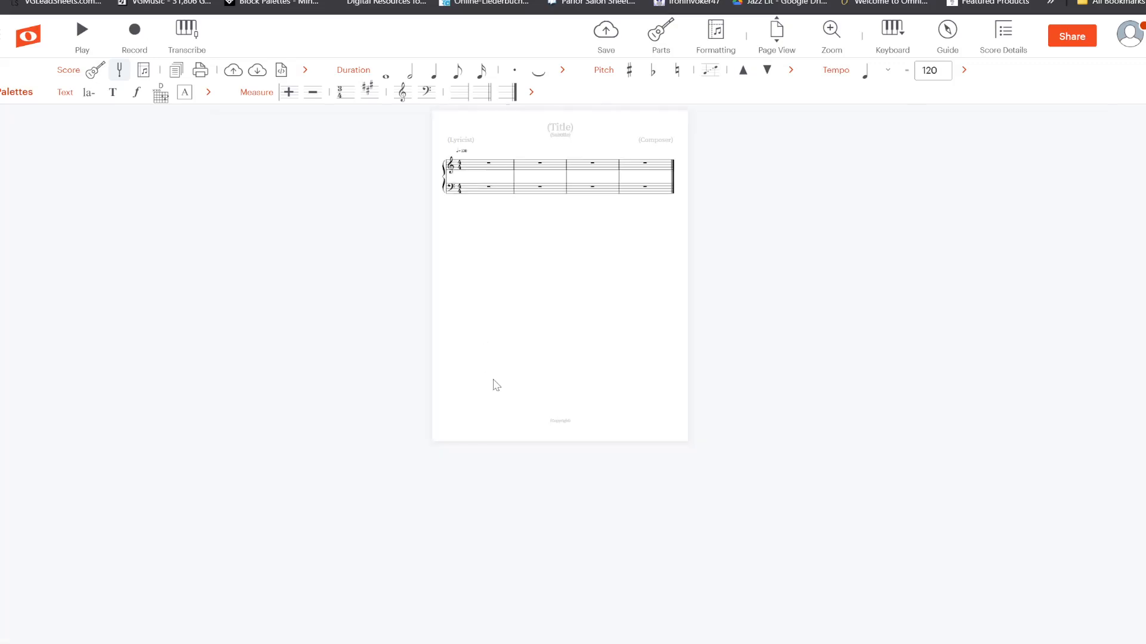
scroll(494, 383, up, 5)
scroll(678, 531, up, 4)
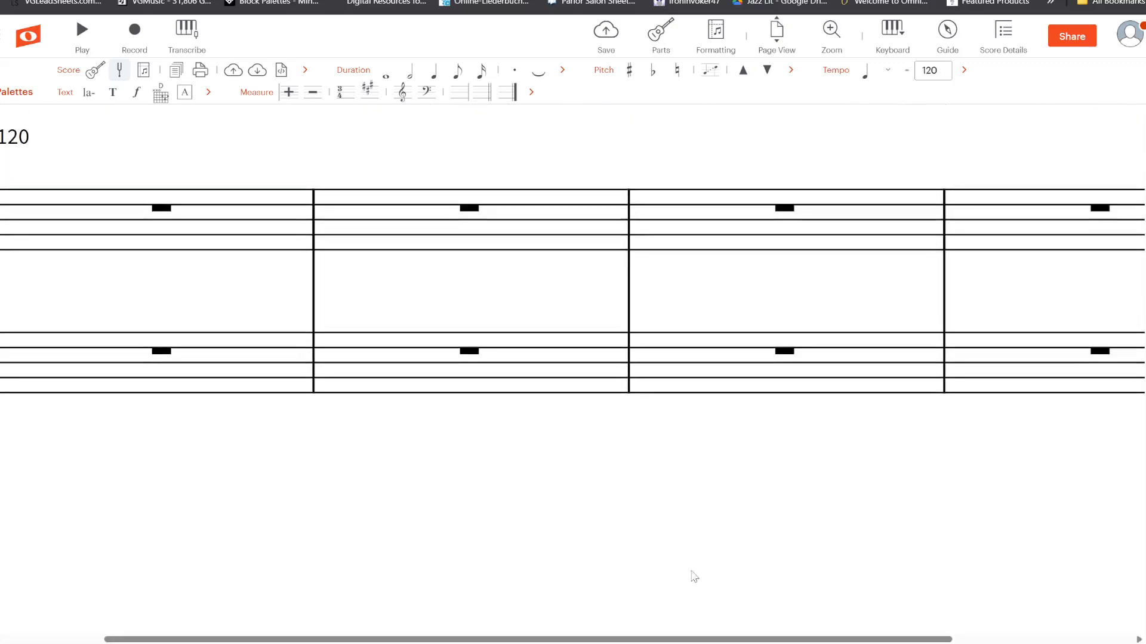
drag(667, 640, 524, 622)
scroll(412, 544, up, 1)
scroll(413, 545, up, 2)
scroll(413, 545, down, 2)
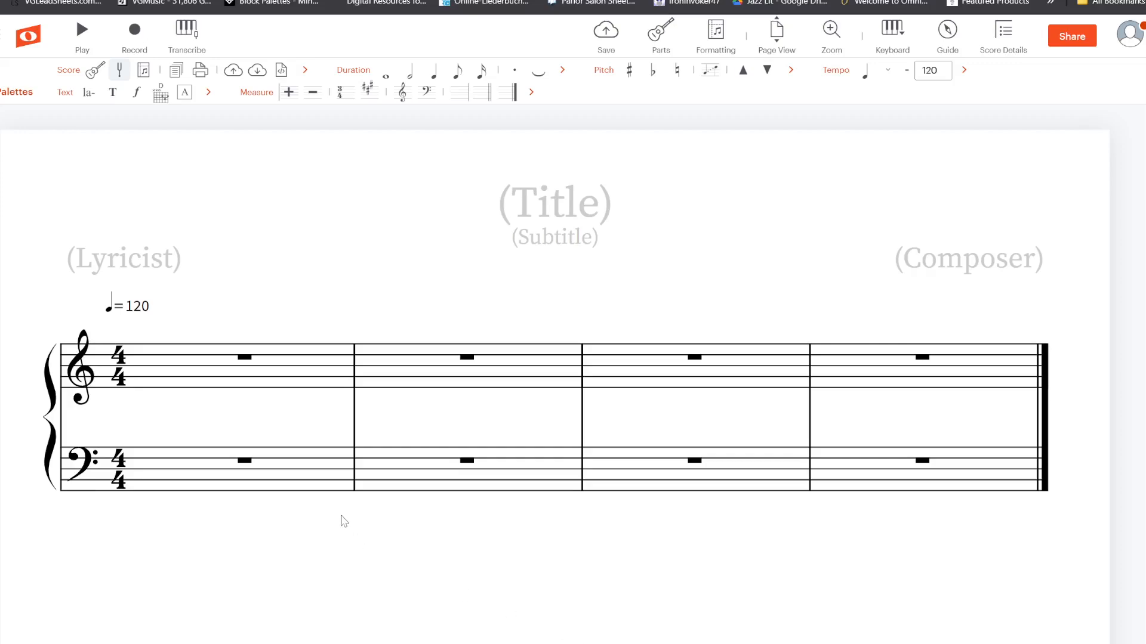
click(245, 358)
key(Right)
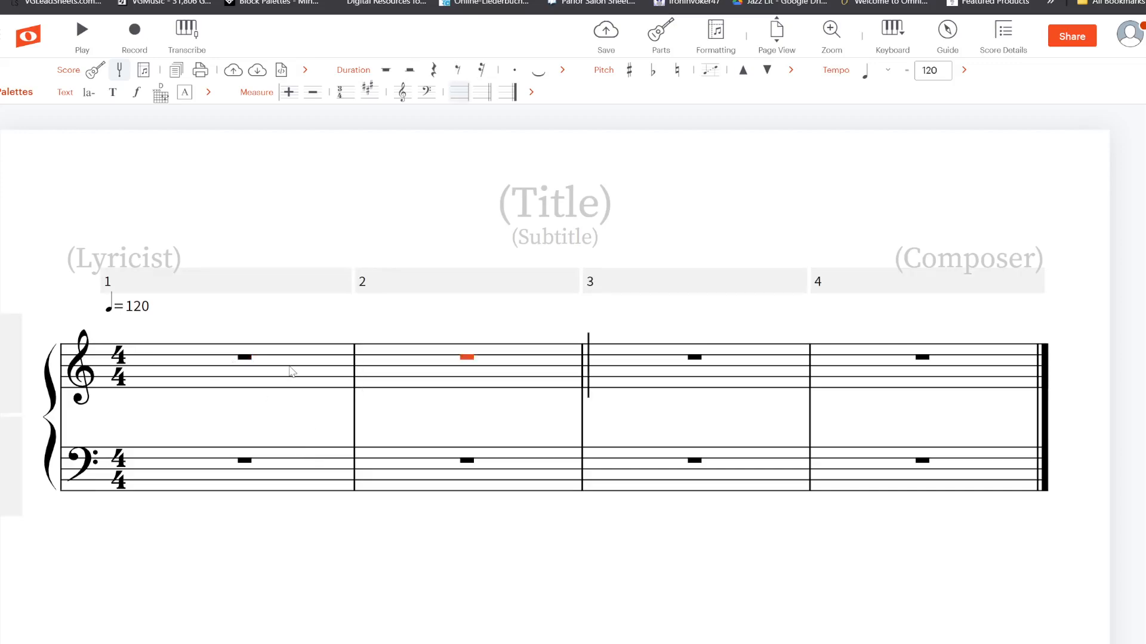
click(246, 360)
key(a)
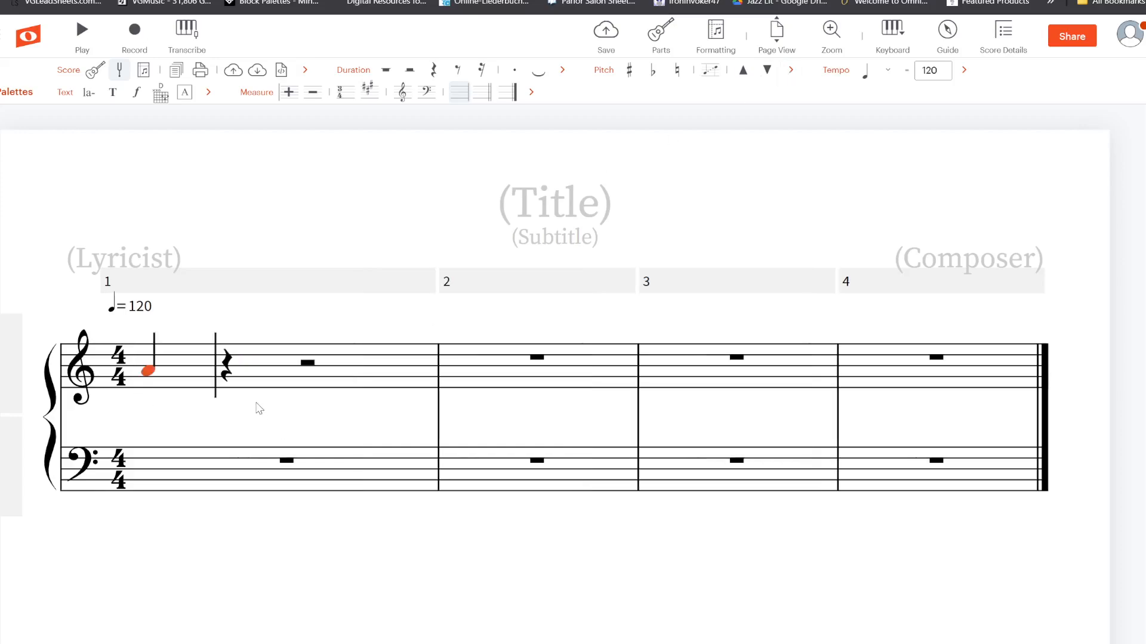
key(Delete)
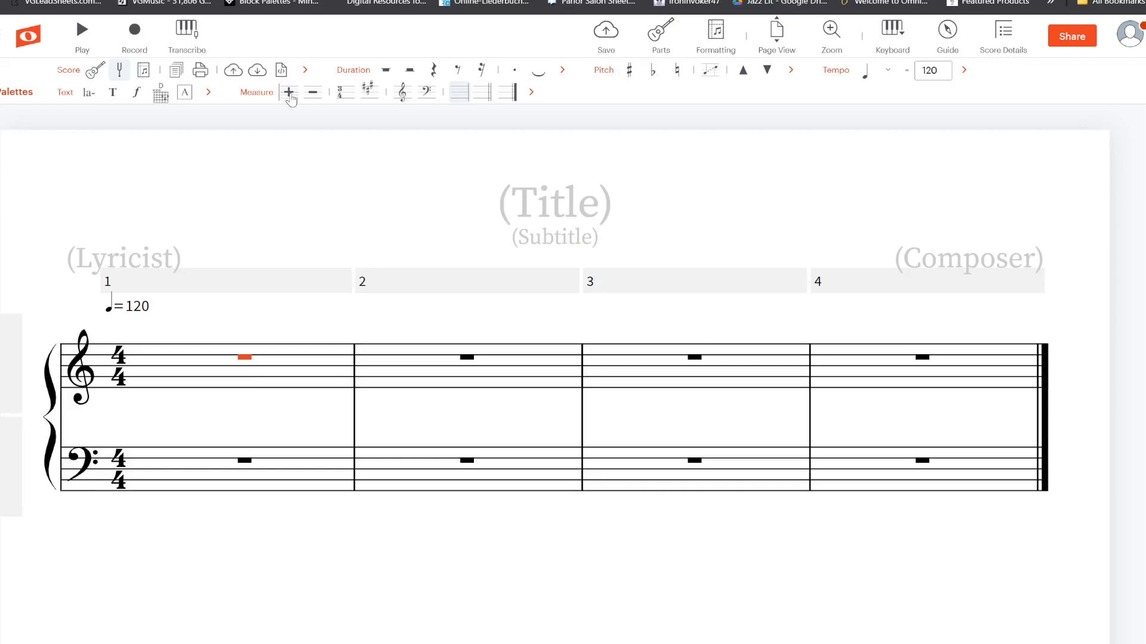
Split the start of treble measure 1 into eighth rests and fill the first two with eighth-note A's.
click(458, 68)
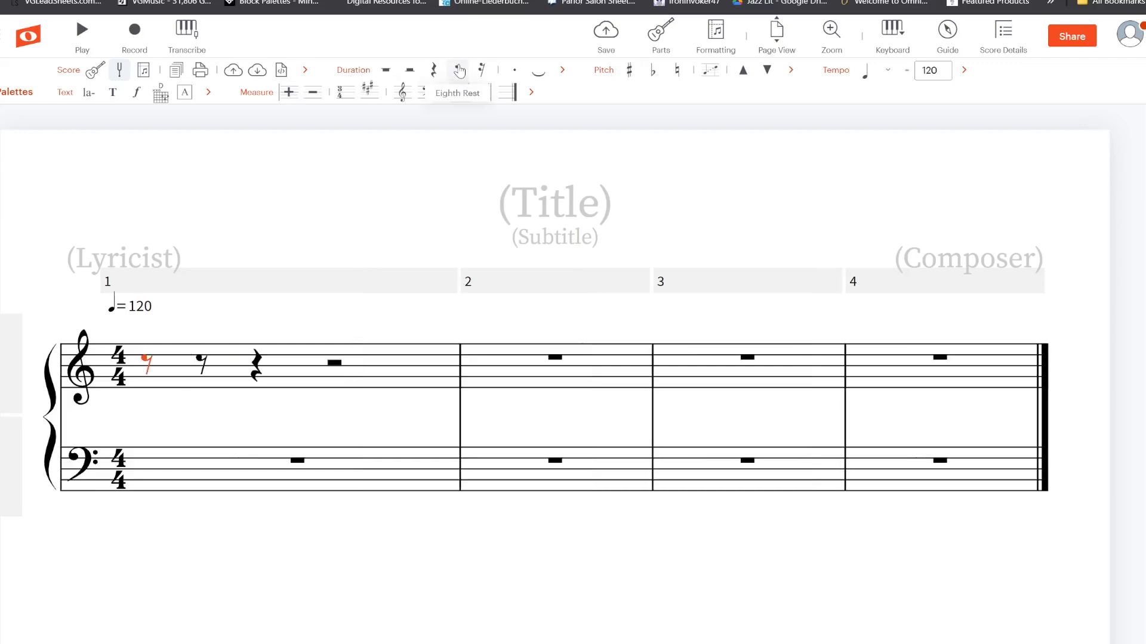
key(2)
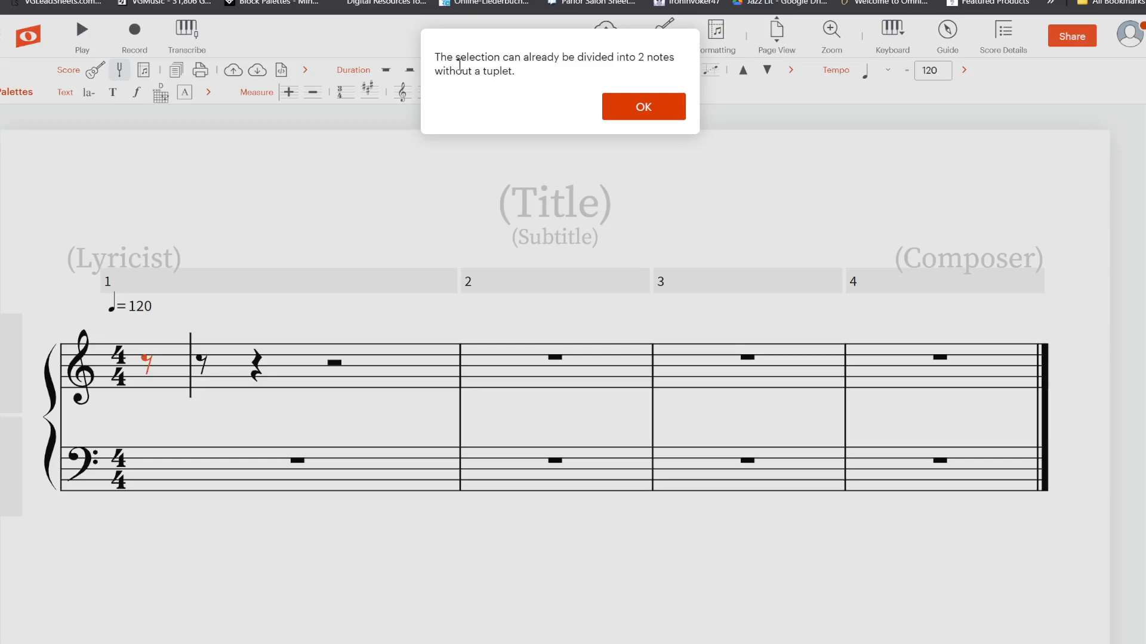
click(656, 114)
scroll(24, 377, up, 3)
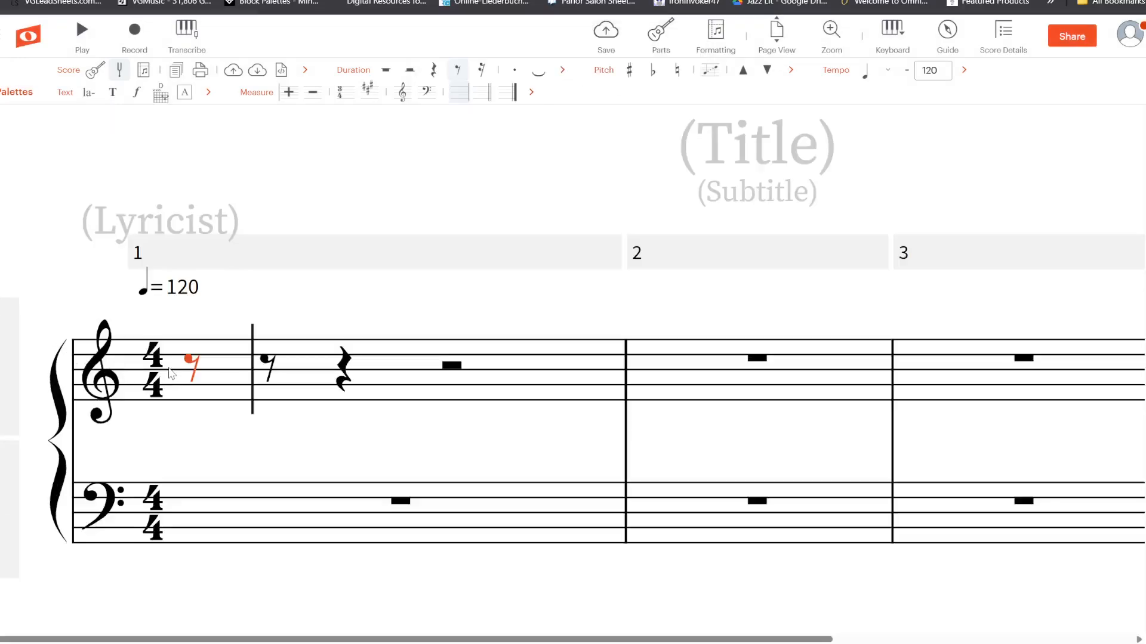
key(a)
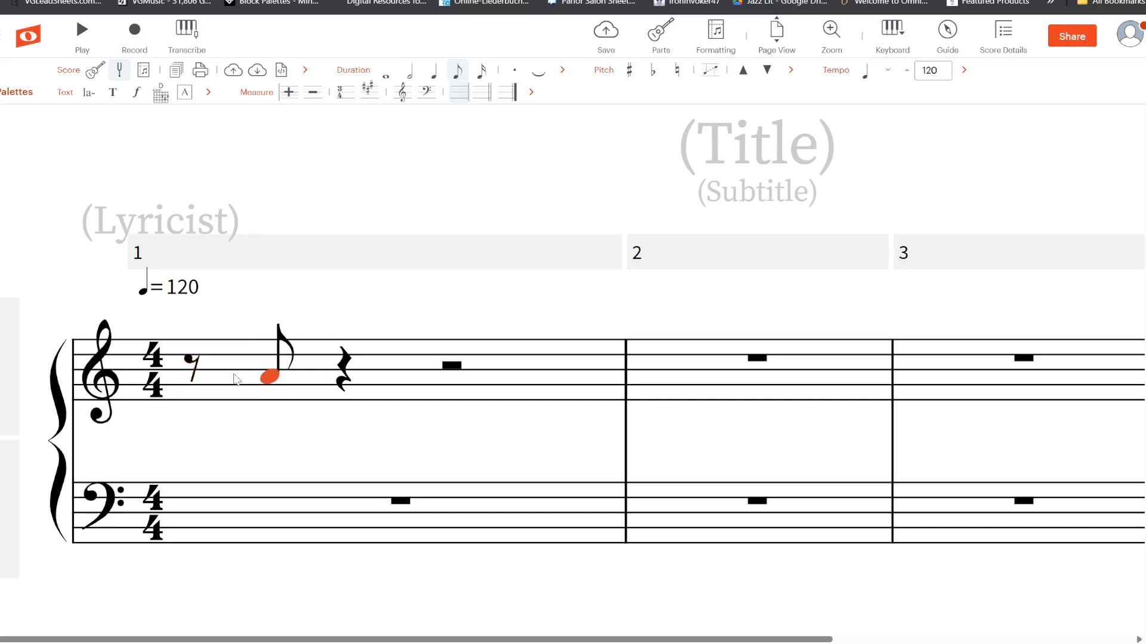
click(199, 377)
key(a)
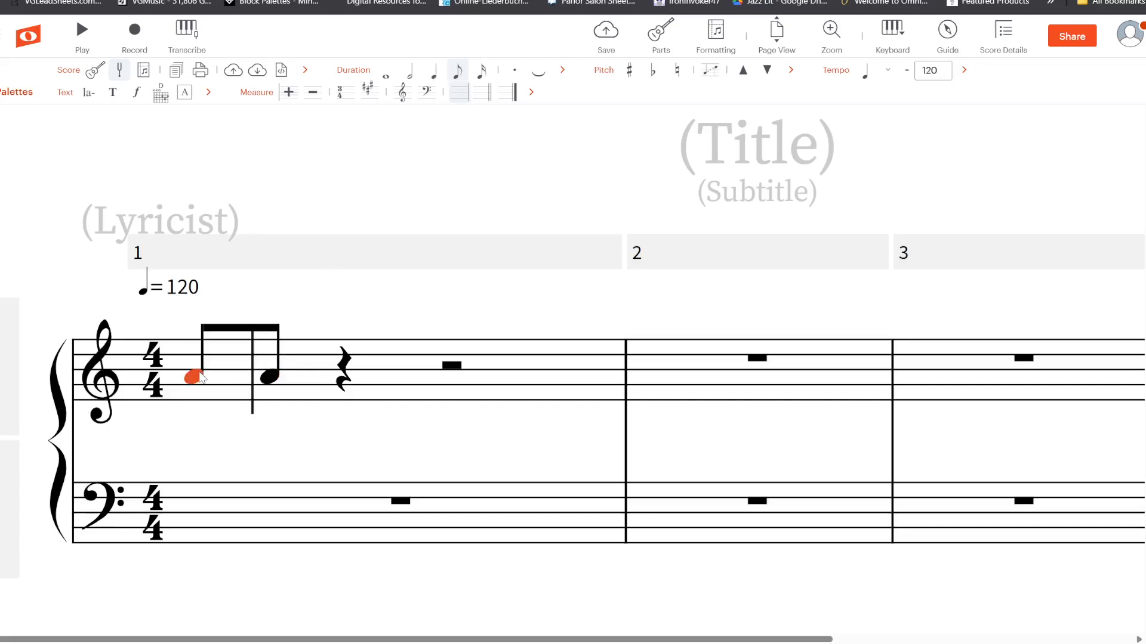
Change the second eighth note of treble measure 1 to B and add an eighth-note C after it.
click(270, 378)
key(b)
key(c)
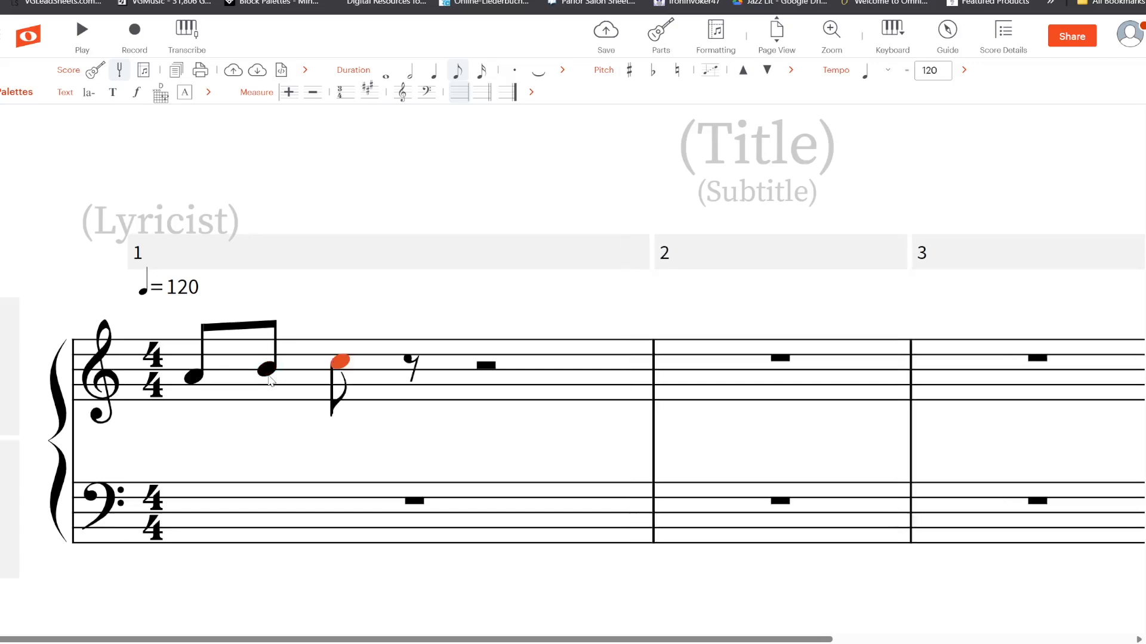
key(Right)
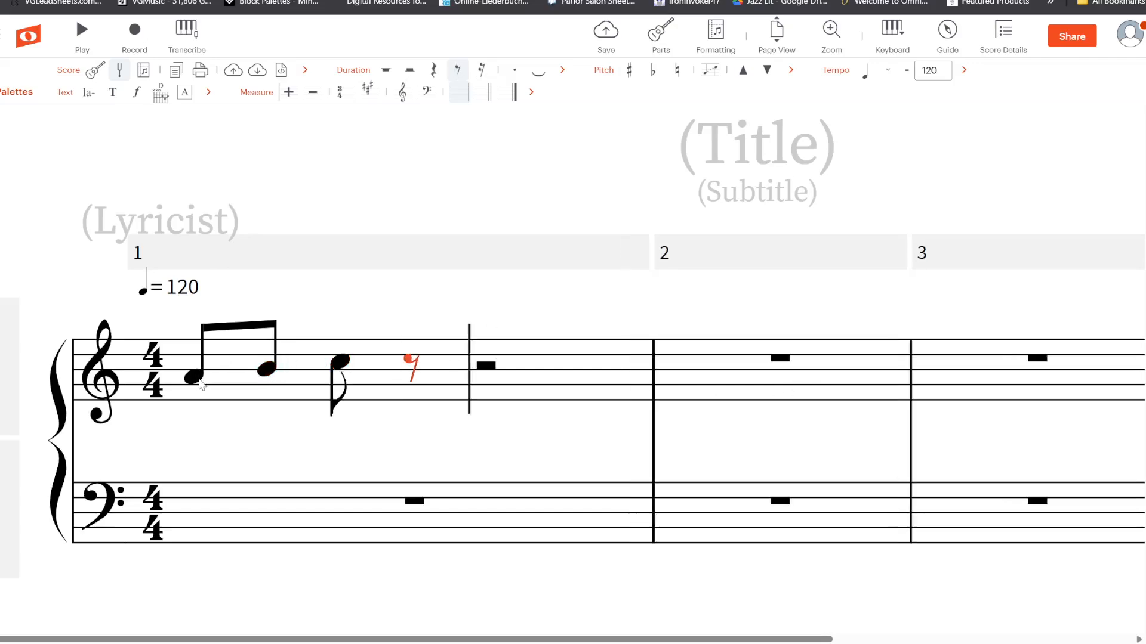
Play back the melody in measure 1 twice and return to editing the score.
click(195, 378)
key(space)
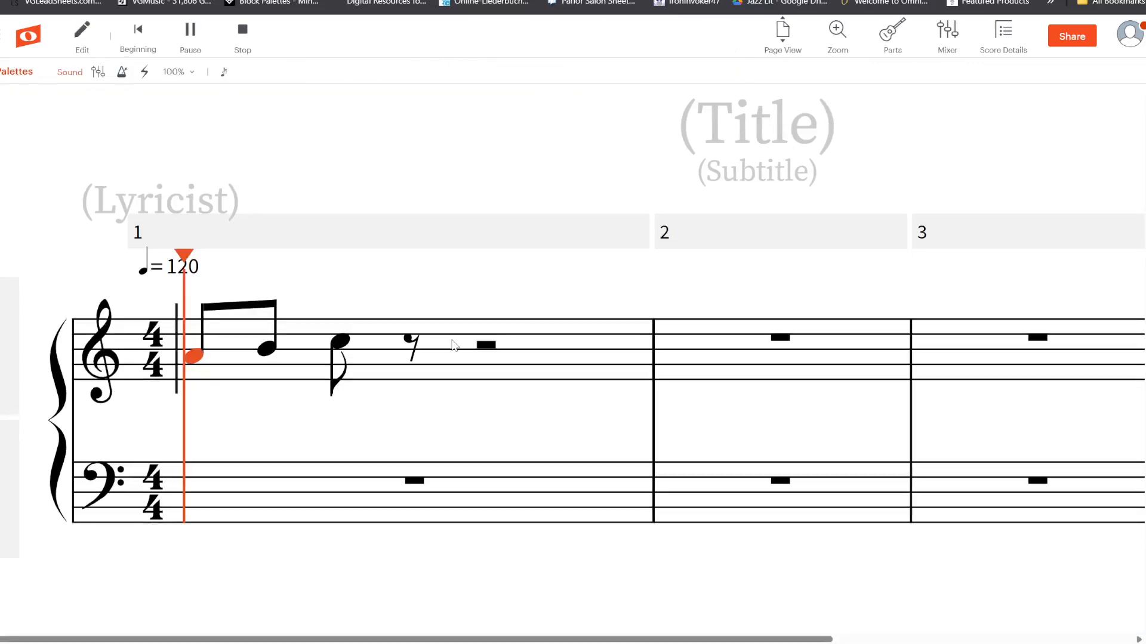
key(space)
scroll(401, 430, up, 2)
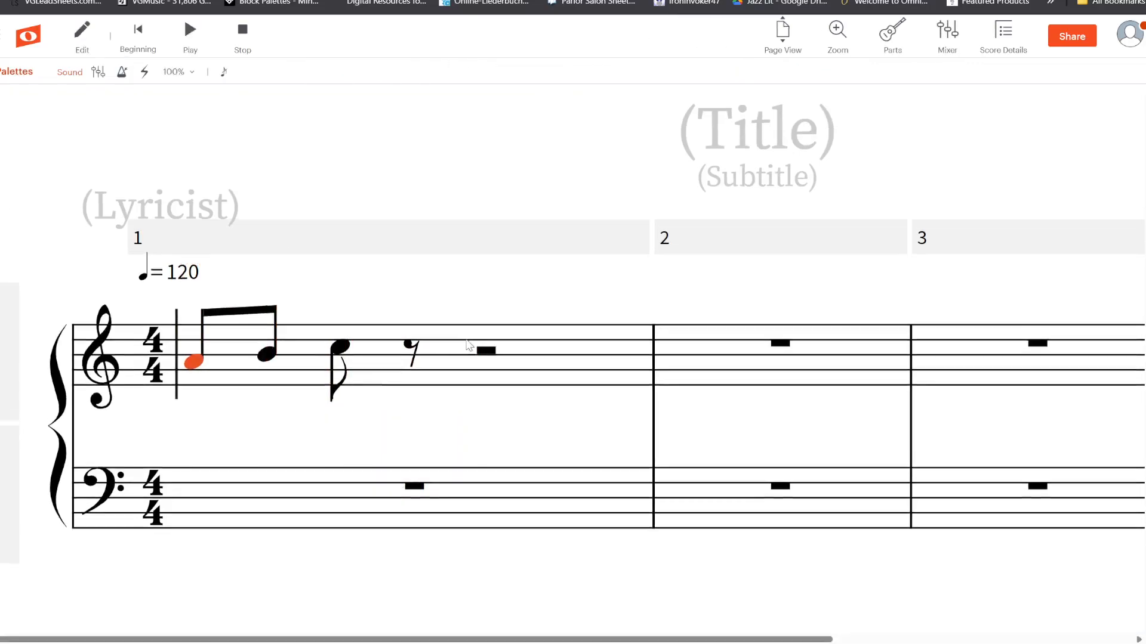
scroll(399, 428, down, 1)
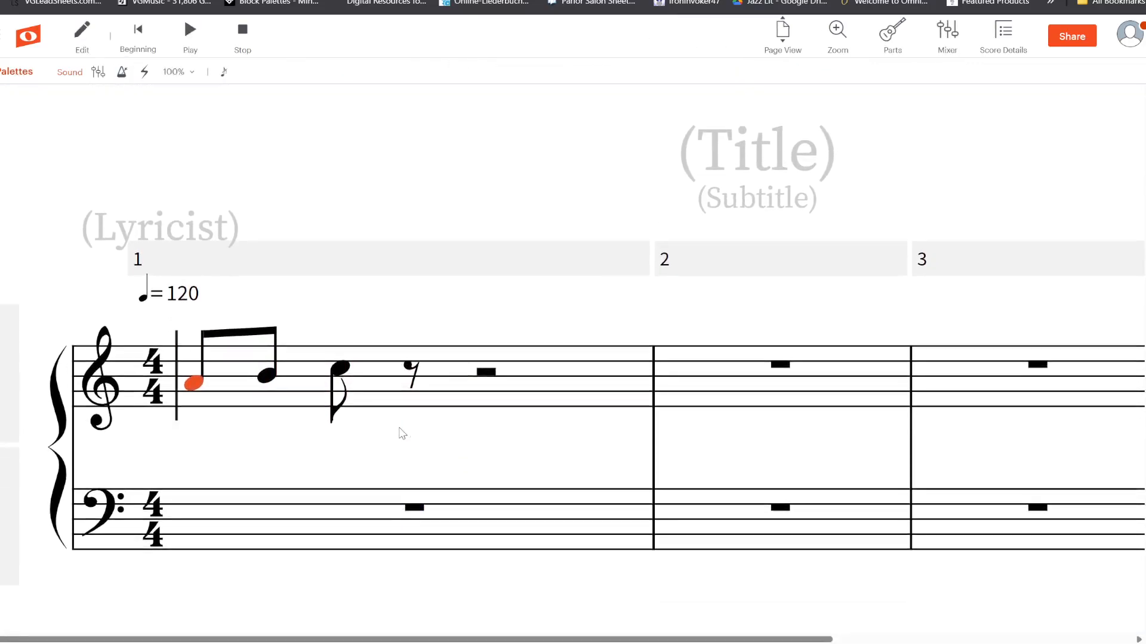
click(180, 297)
key(space)
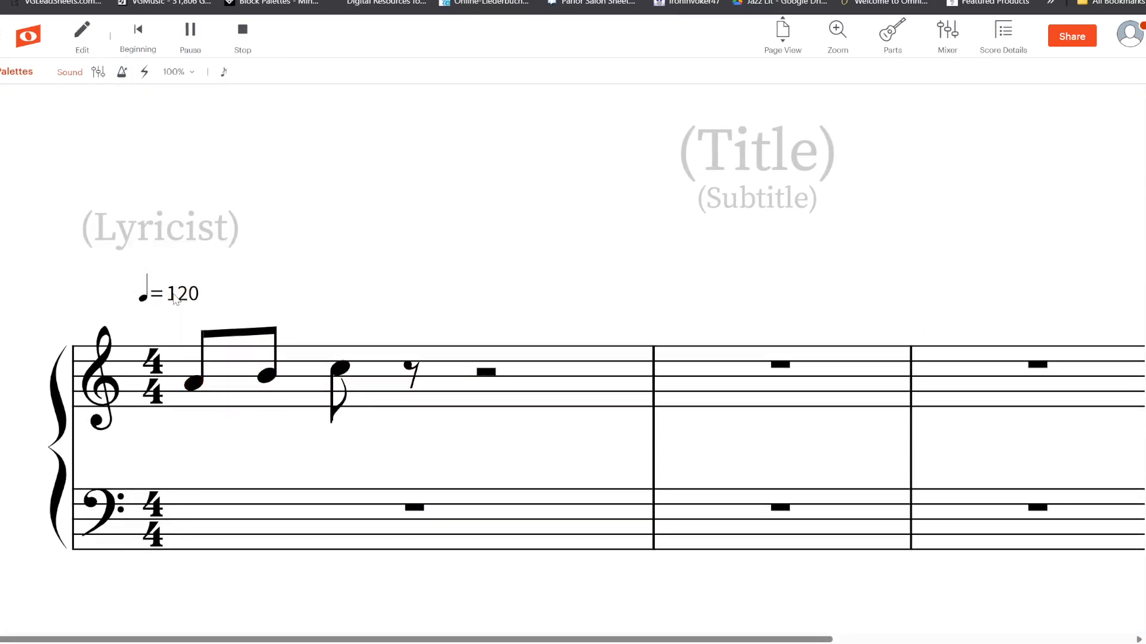
key(Escape)
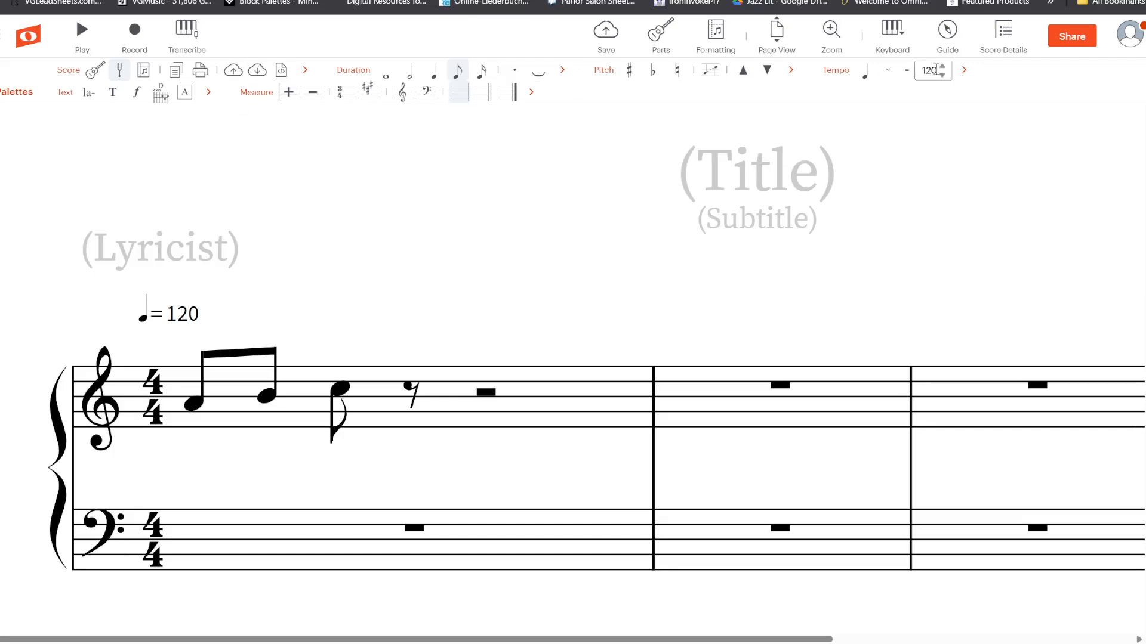
Set the score's tempo to 100 quarter notes per minute and play it back.
double_click(935, 70)
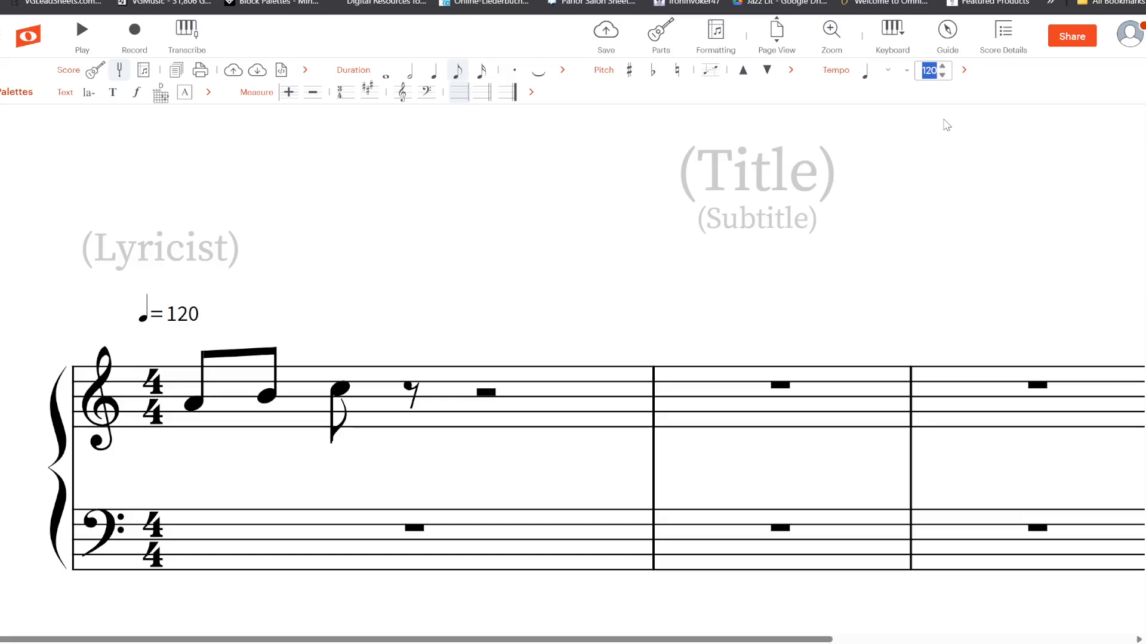
text(10)
key(Return)
key(space)
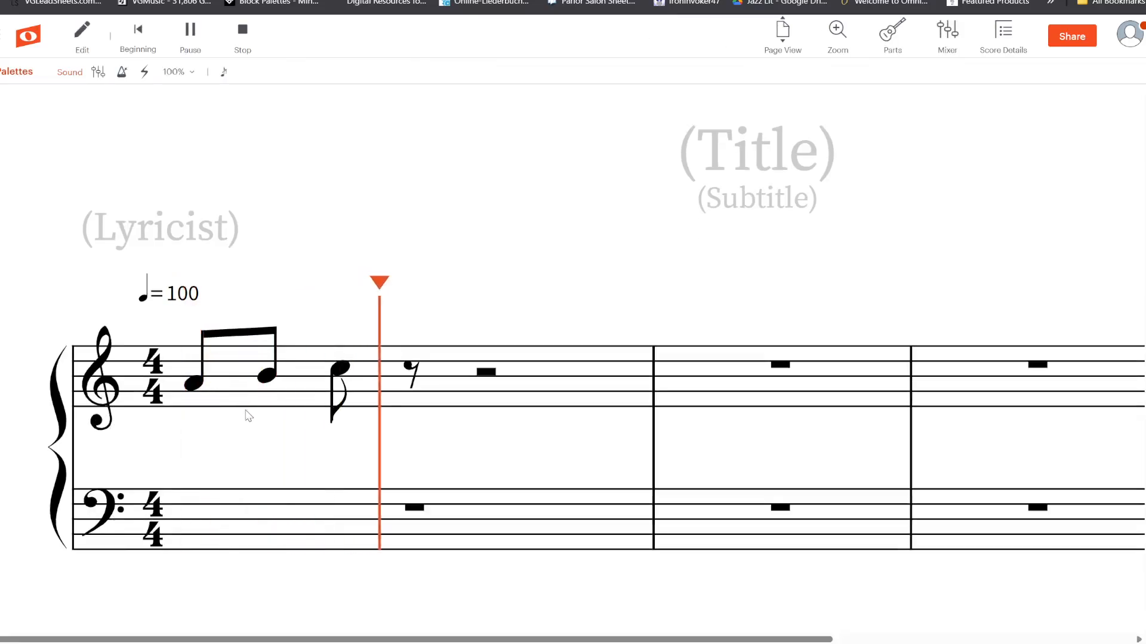
key(space)
Enter "test" as the score's title and "assignment" as its subtitle.
scroll(358, 403, up, 1)
scroll(401, 358, down, 2)
click(579, 190)
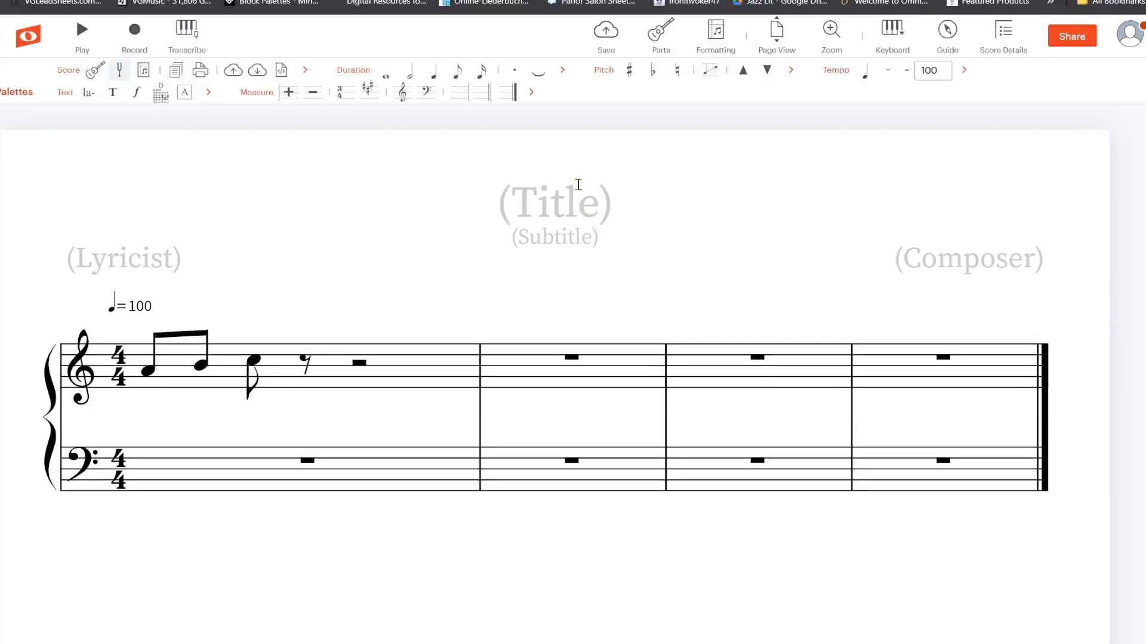
click(556, 195)
text(test)
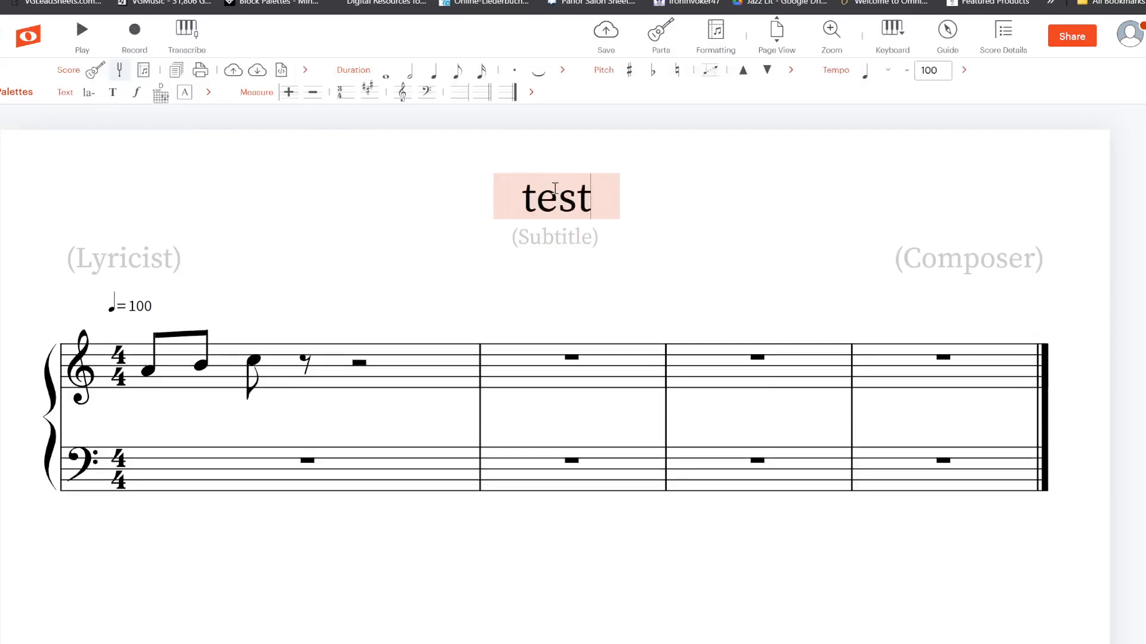
click(593, 237)
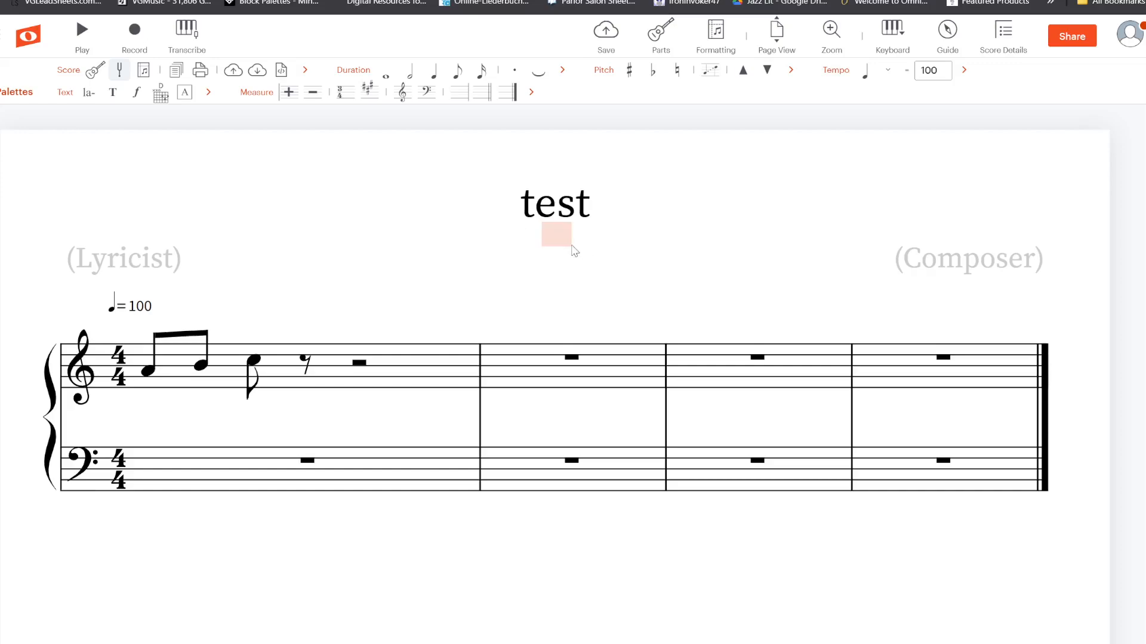
text(assignment)
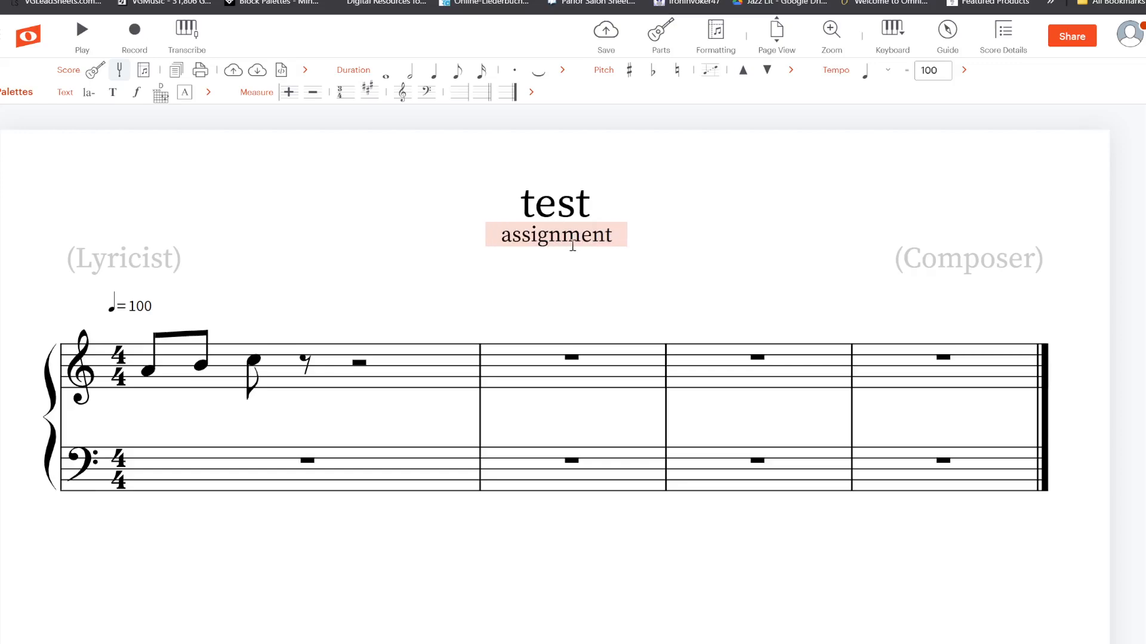
Fill in the composer as "name" and the lyricist as "naaamwe".
click(988, 284)
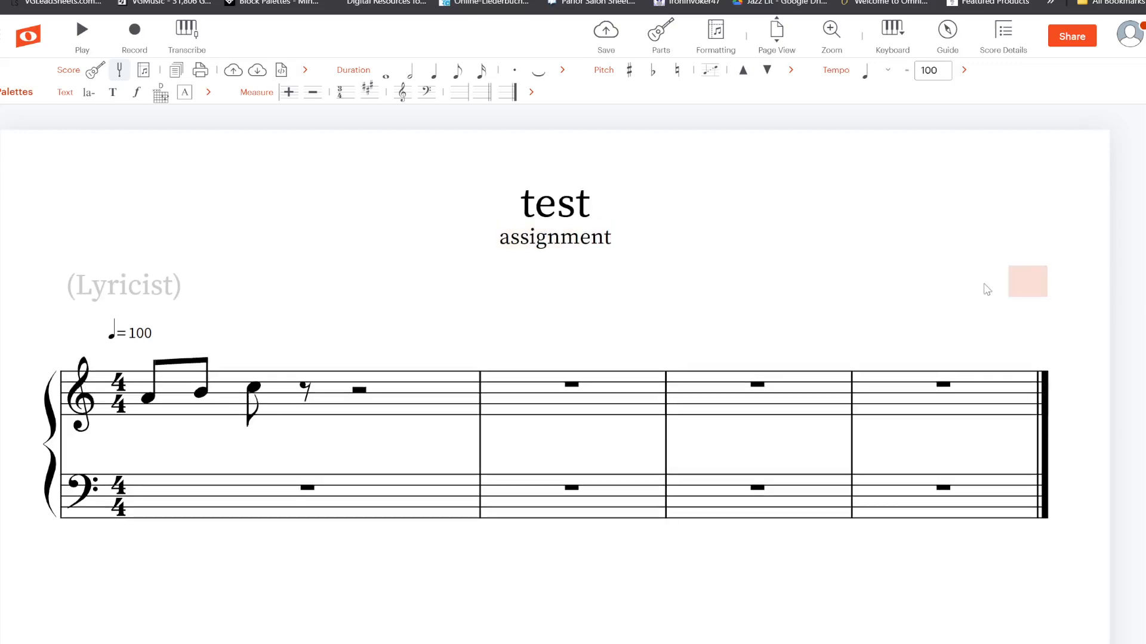
text(name)
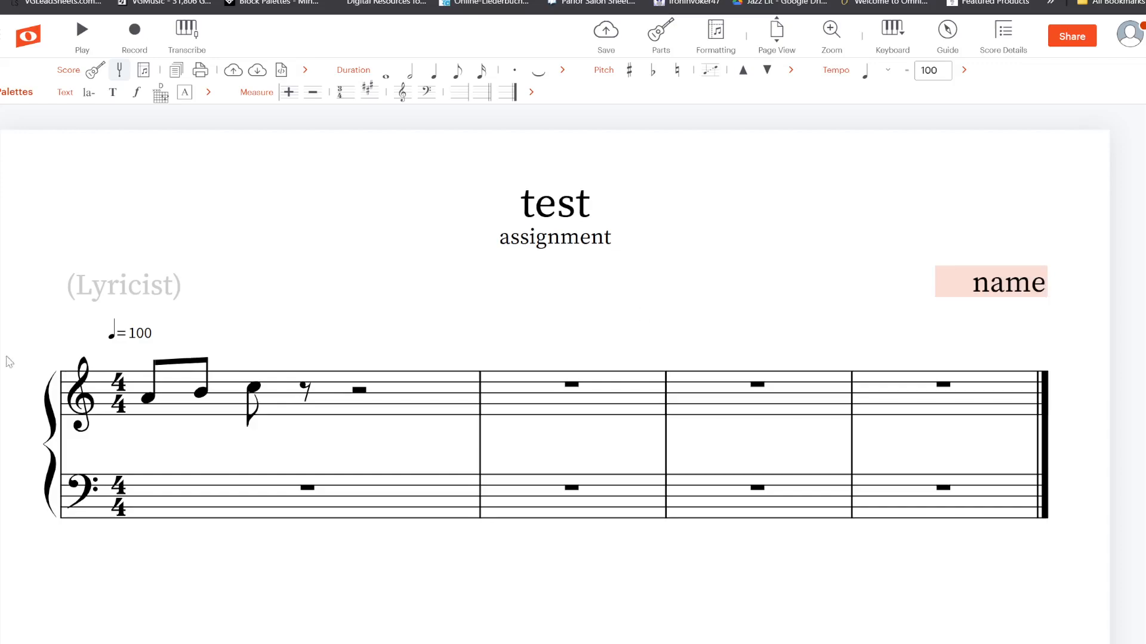
click(154, 284)
text(naaamwe)
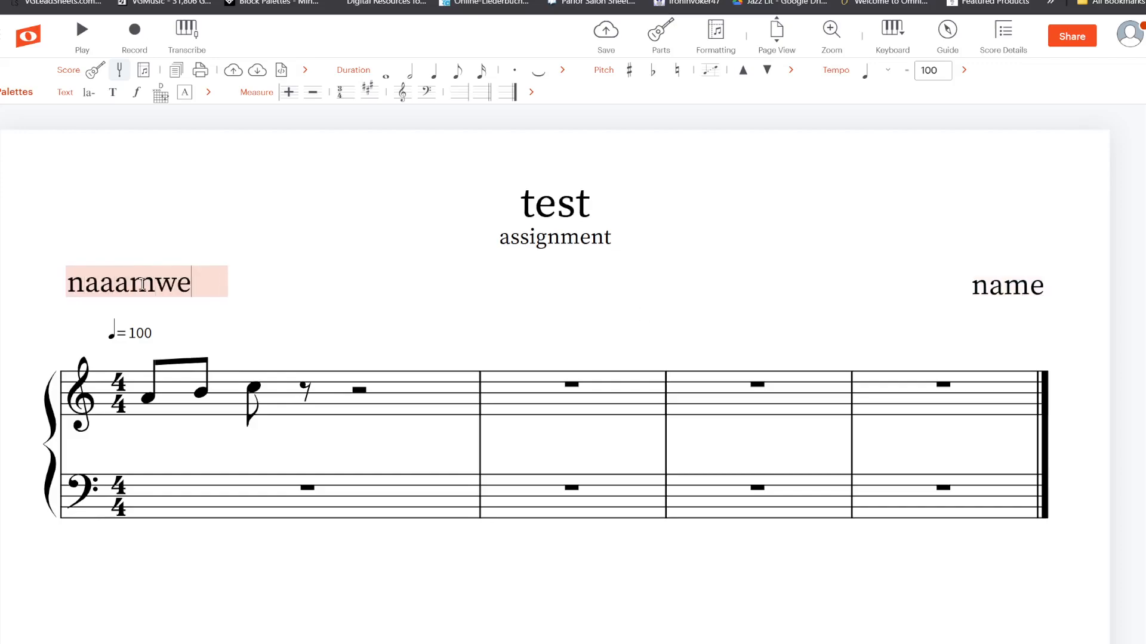
click(309, 311)
click(706, 454)
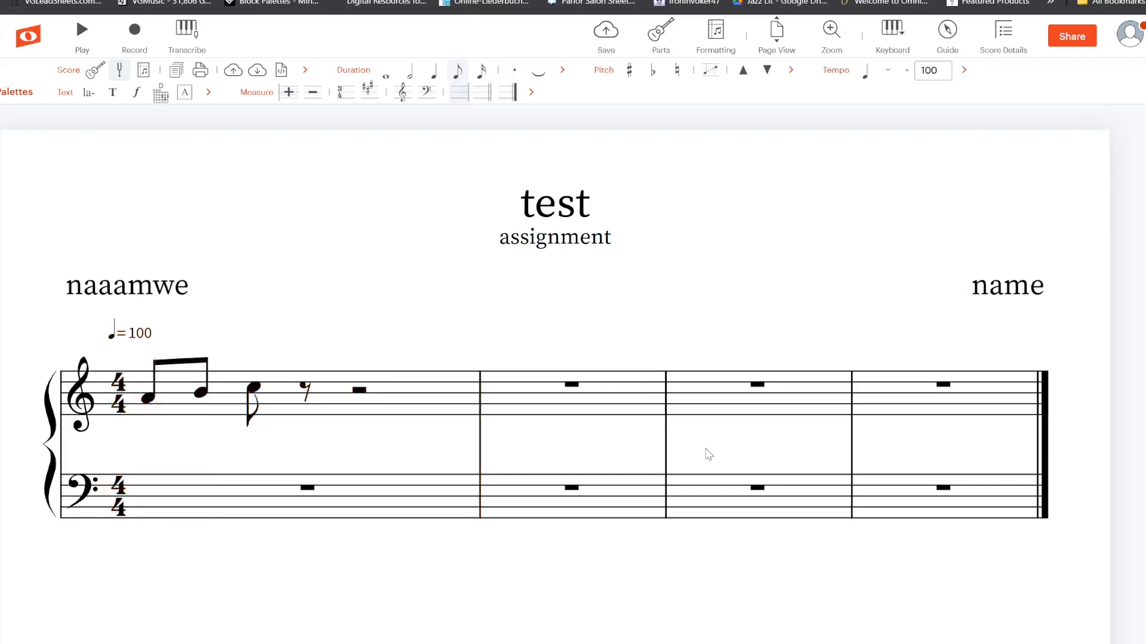
Copy the treble staff contents of measure 1 into measure 2.
click(410, 400)
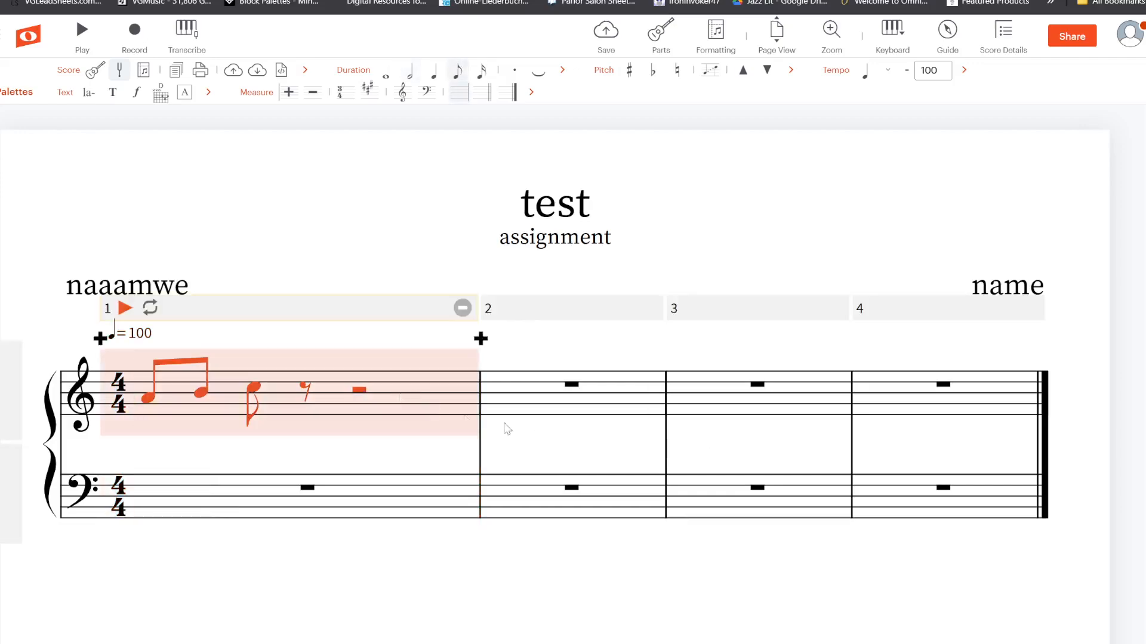
click(564, 417)
key(ctrl+v)
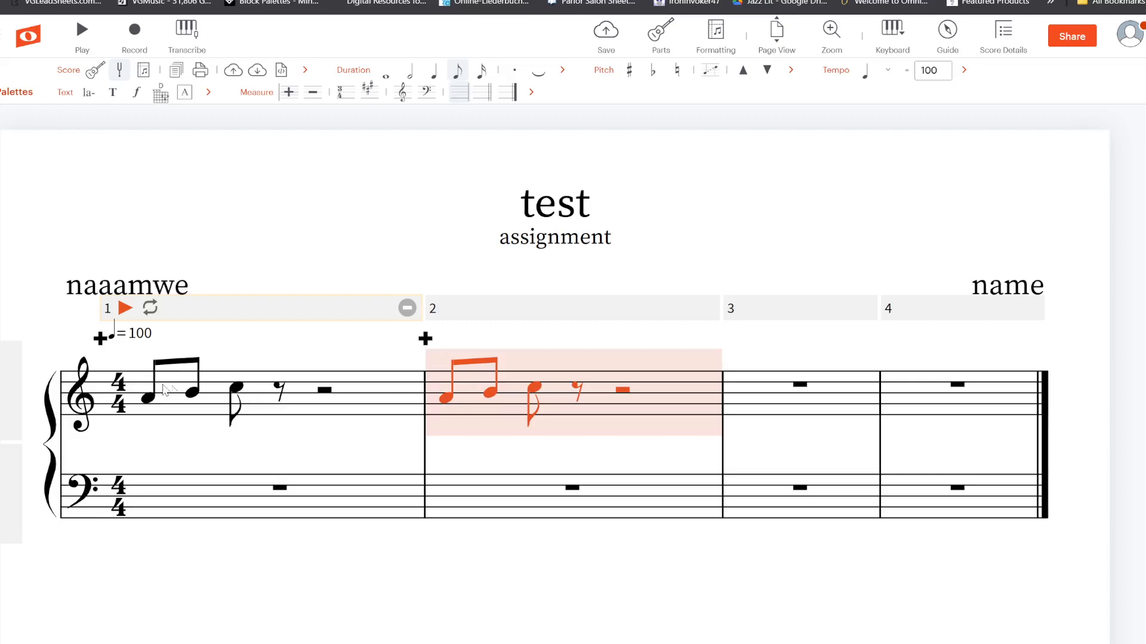
Paste the copied notes at the eighth rest in the treble staff of measure 1 and play back the measure.
click(361, 403)
click(599, 406)
click(288, 405)
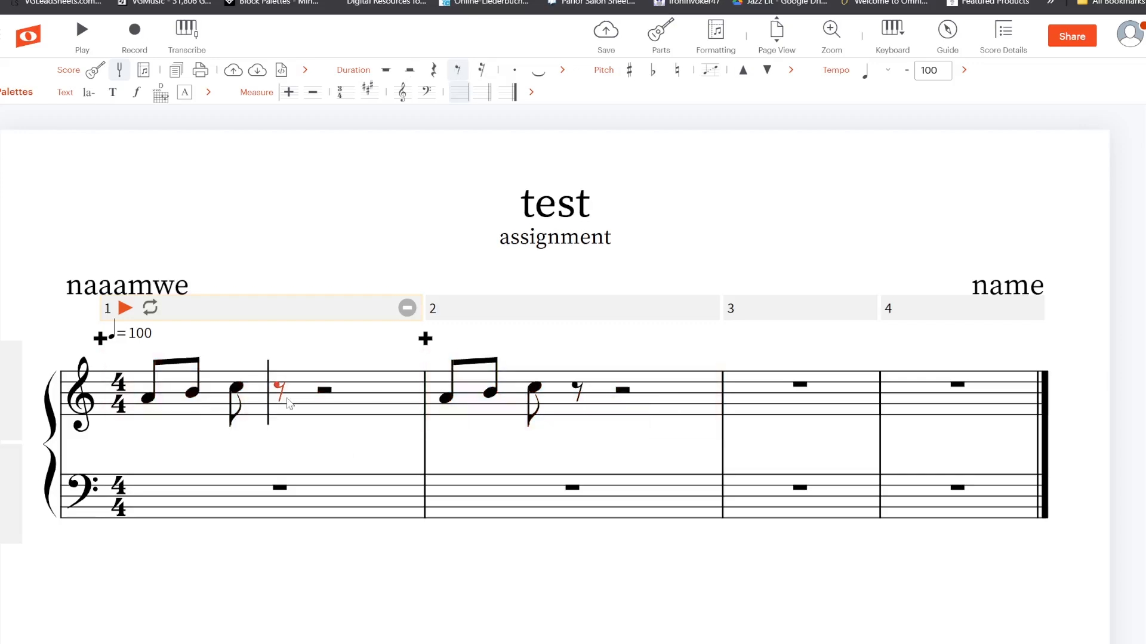
key(ctrl+v)
key(space)
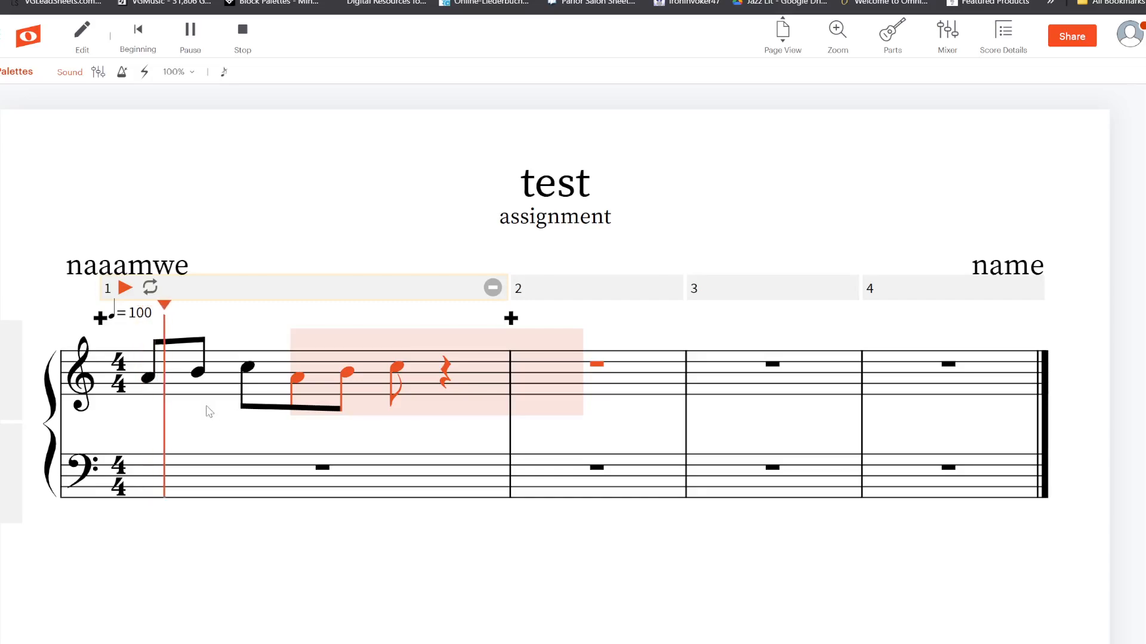
click(389, 482)
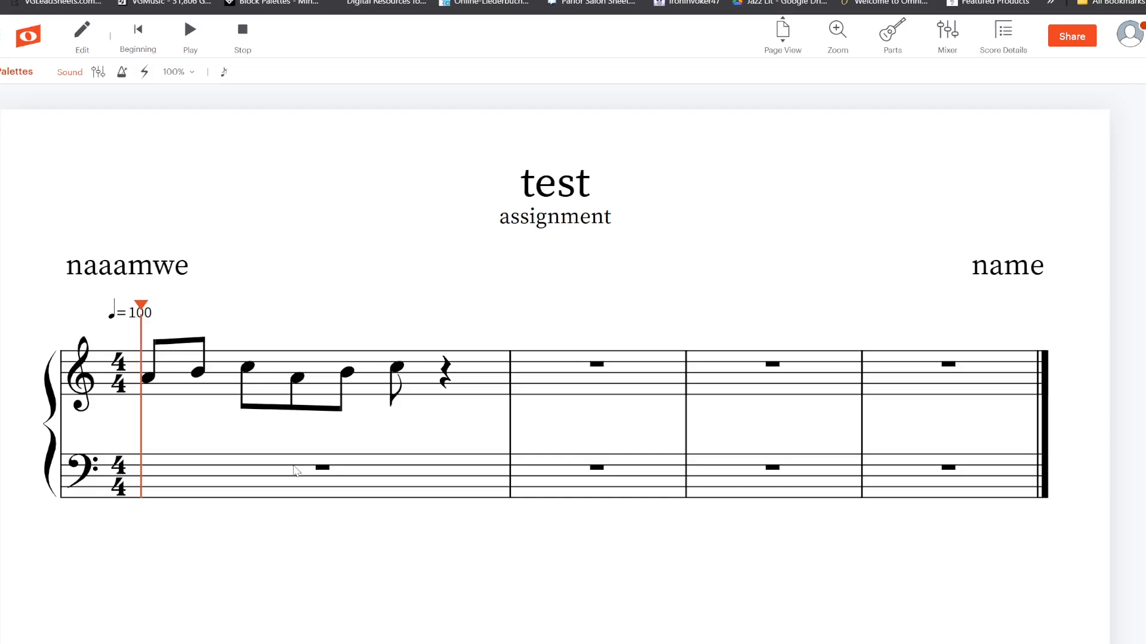
key(space)
key(space)
Paste the copied notes into the bass staff of measure 1 and lower them by two octaves.
click(276, 492)
key(ctrl+v)
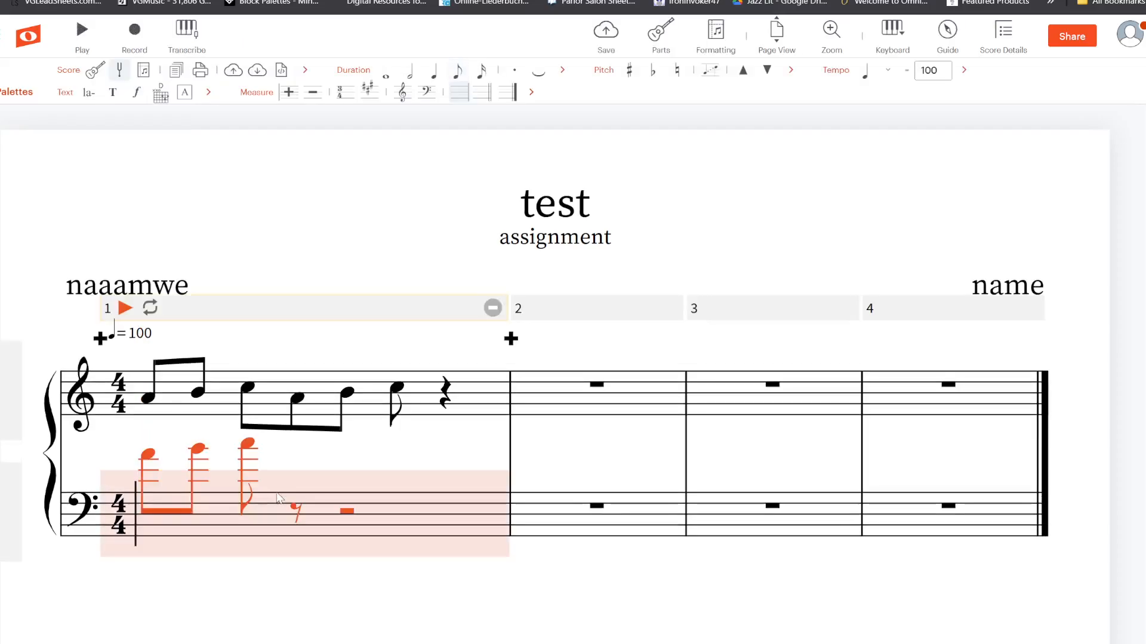
key(ctrl+Down)
key(ctrl+Down)
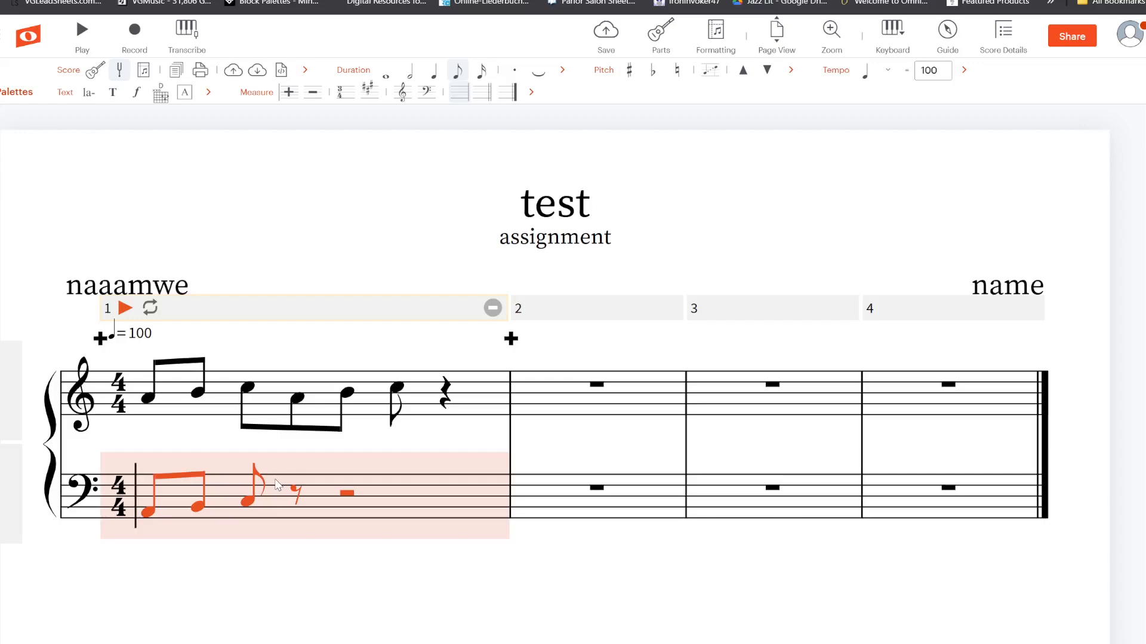
Try raising the pasted bass notes by step and by octave, and return them to their lower pitch.
key(Up)
key(Up)
key(Up)
key(Up)
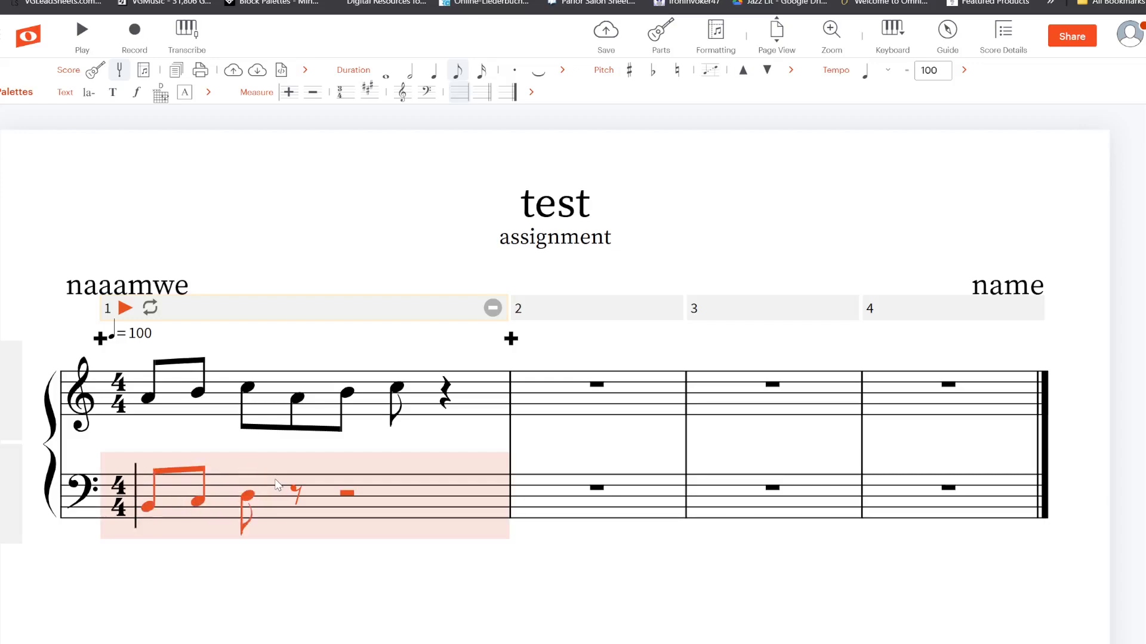
key(Up)
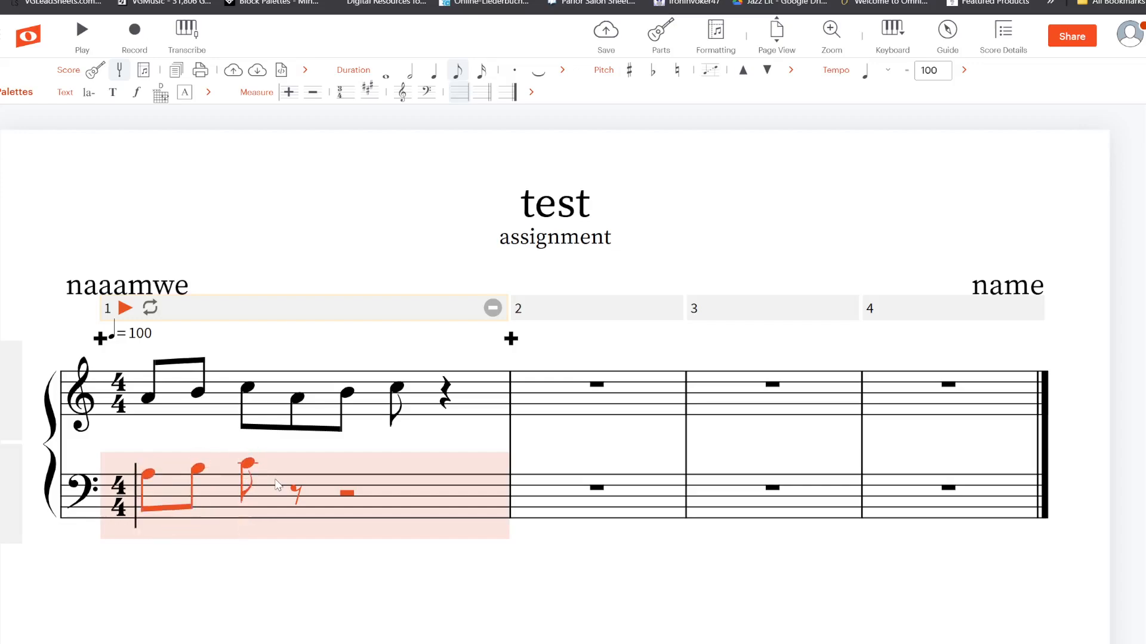
key(Down)
key(Down)
key(Down)
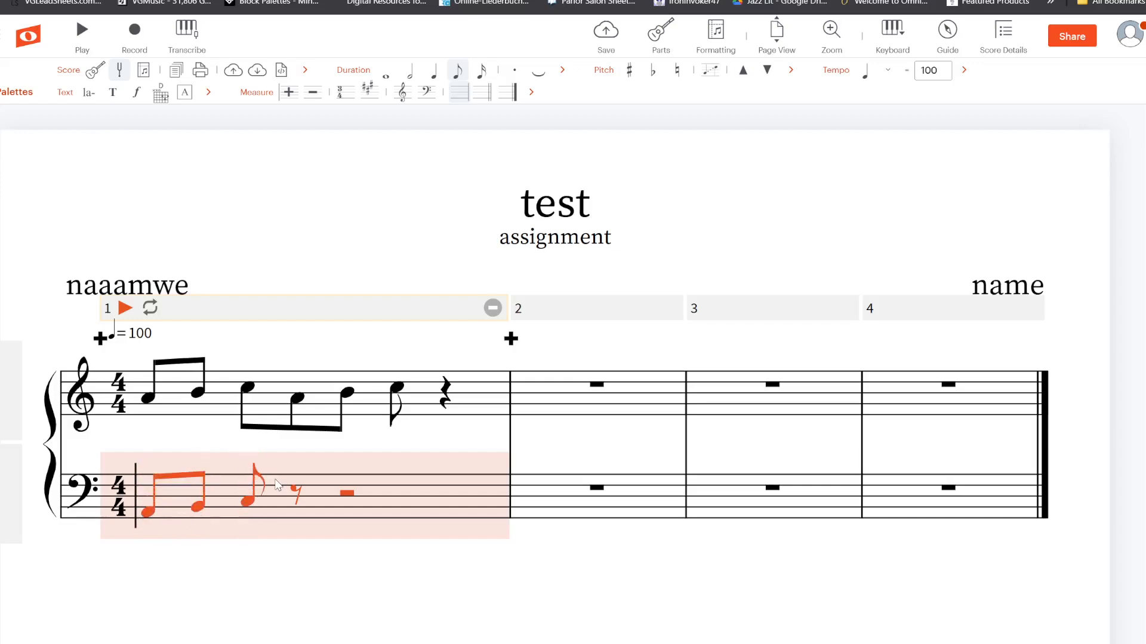
key(Escape)
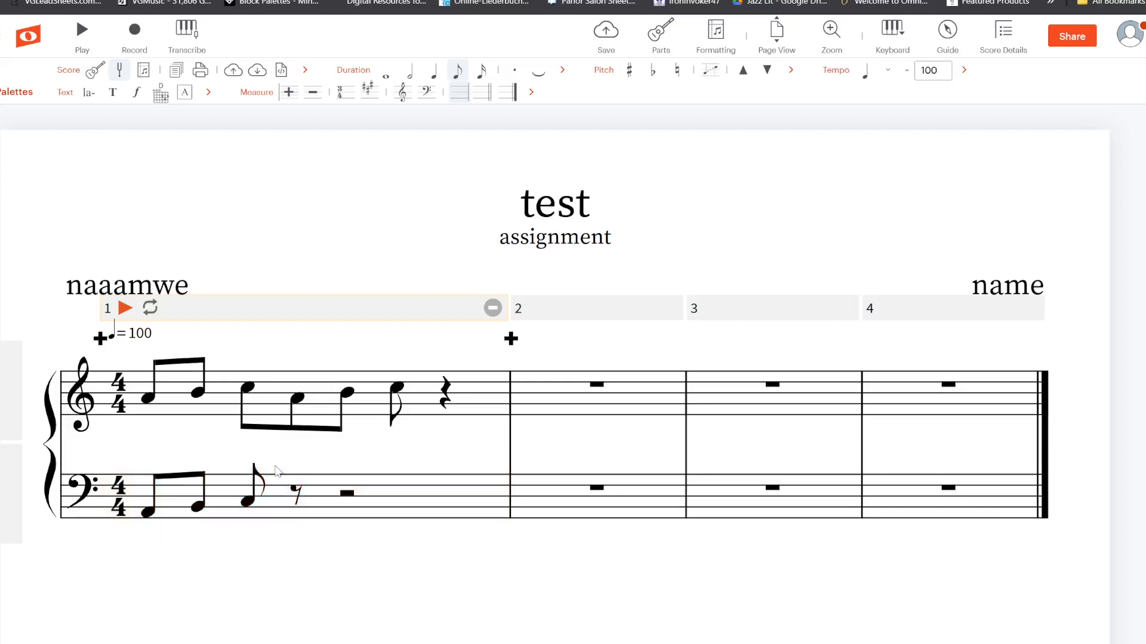
Try a sharp on the second treble note of measure 1, and restore the note to natural.
click(191, 396)
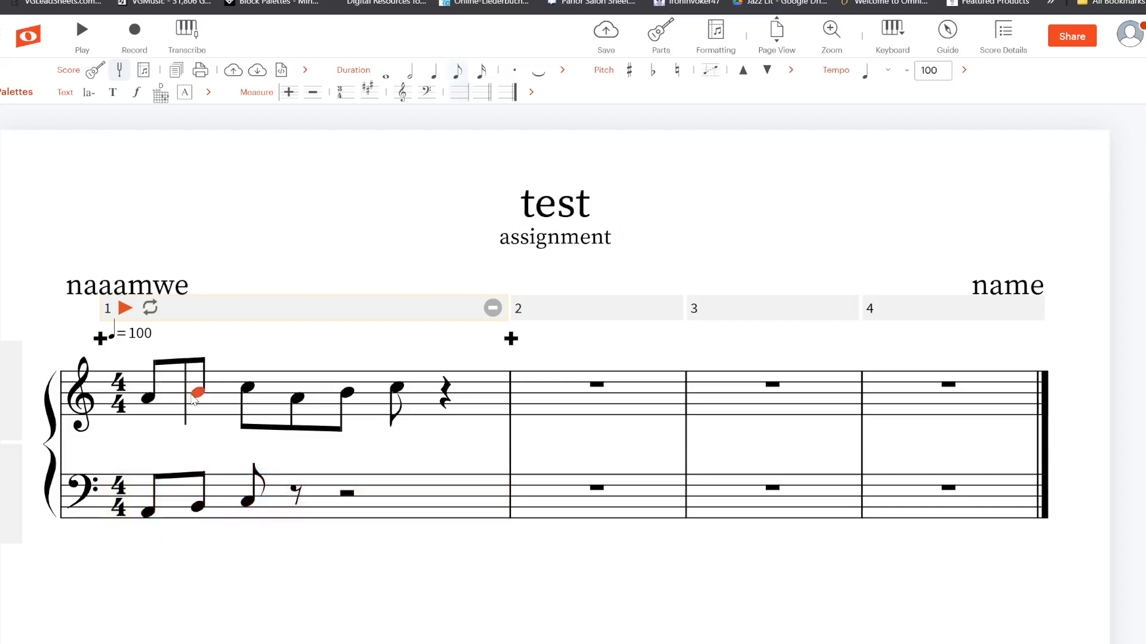
click(628, 72)
click(678, 72)
click(694, 192)
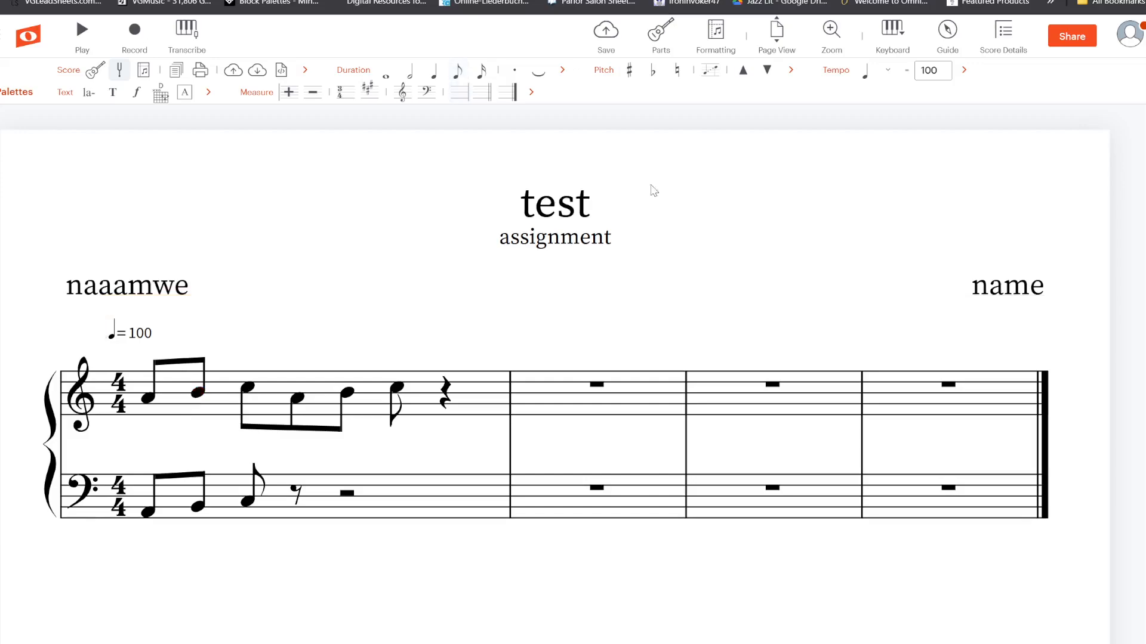
Append five empty measures to the end of the score.
click(288, 94)
click(289, 93)
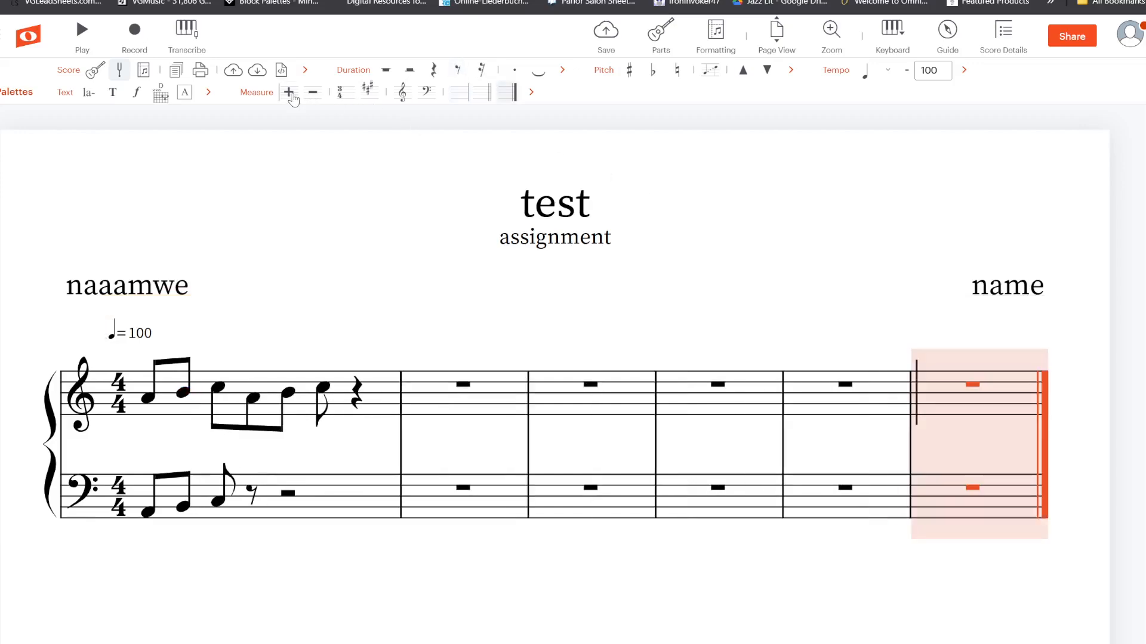
click(289, 94)
click(289, 93)
click(289, 93)
Try removing the last measure and placing a quarter note in the treble staff of measure 8, and undo the changes.
click(311, 94)
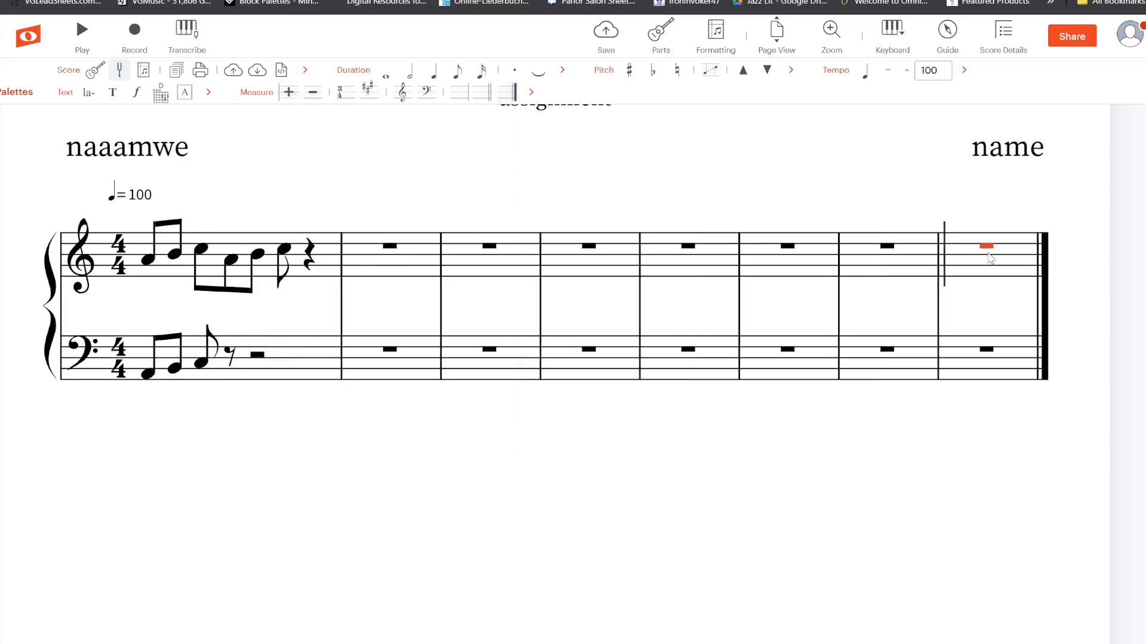
click(953, 280)
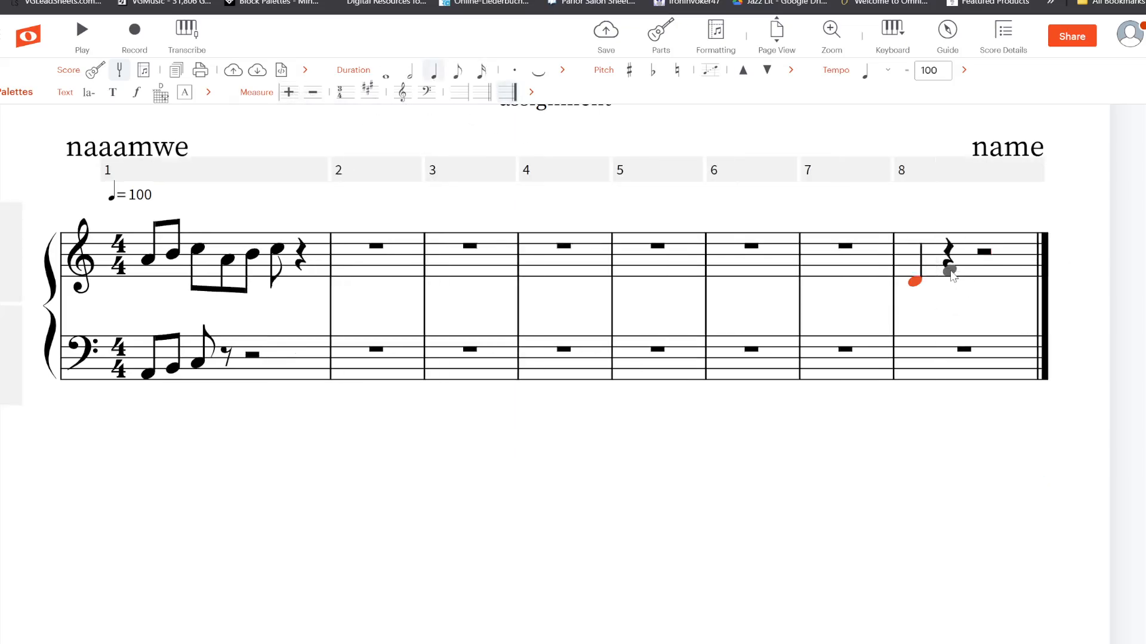
key(ctrl+z)
key(ctrl+z)
key(ctrl+z)
click(312, 92)
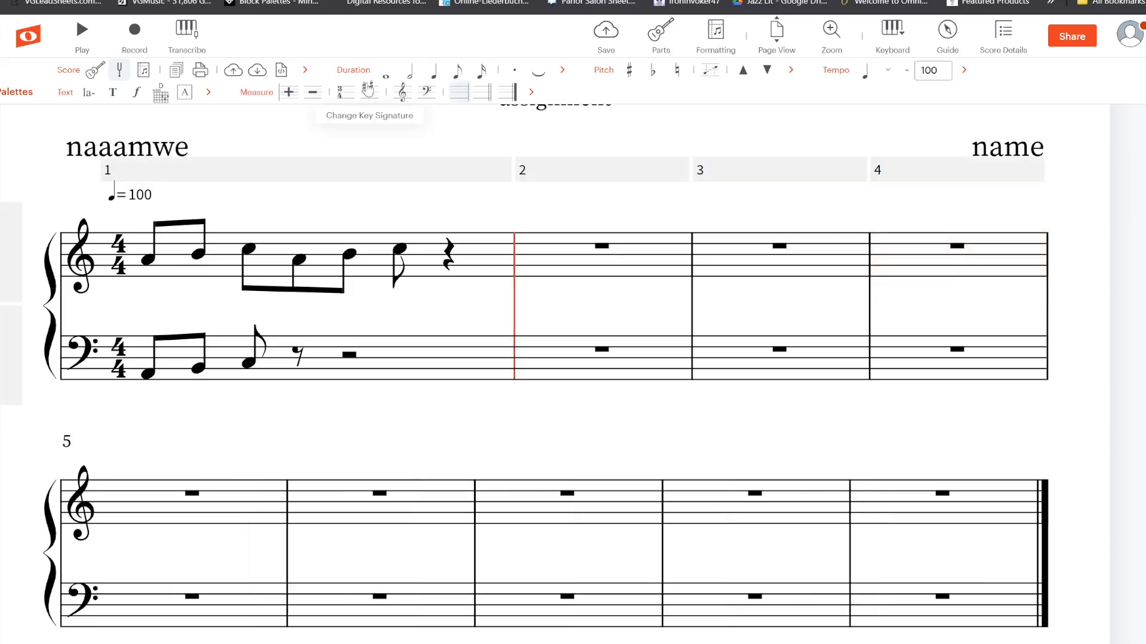
Add the chord symbol F^7#11 above the start of measure 2.
click(571, 251)
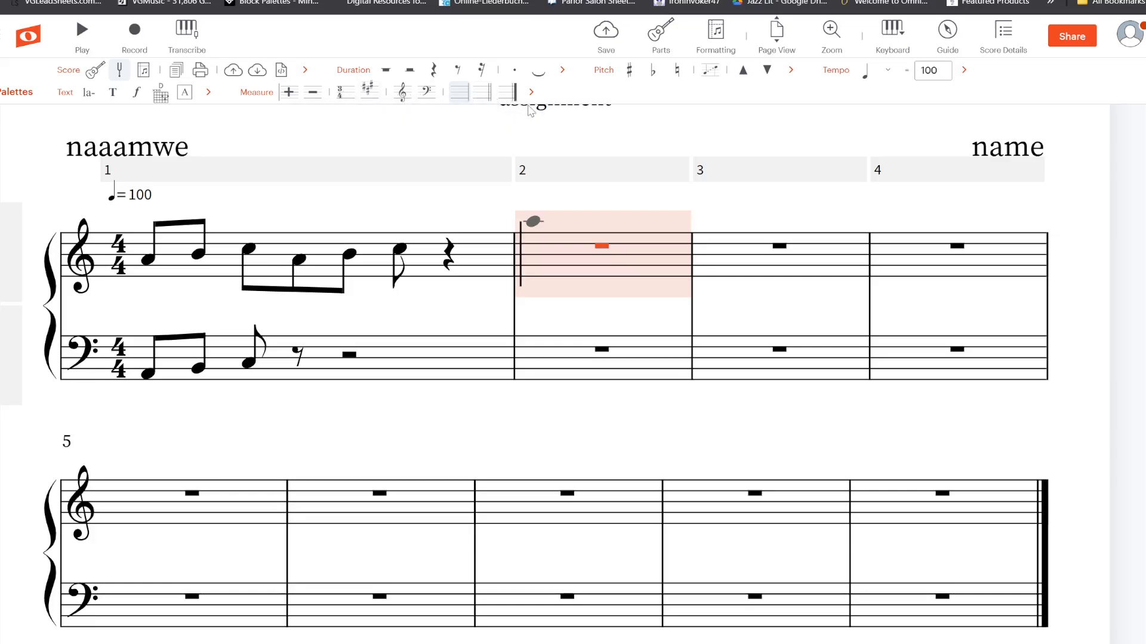
scroll(167, 139, up, 2)
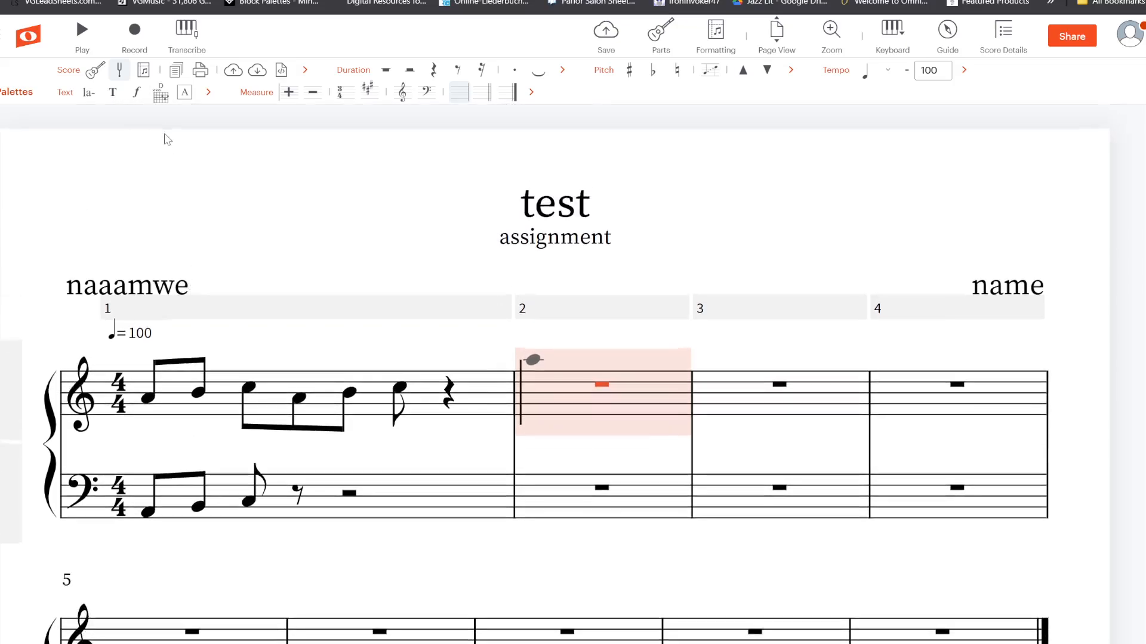
click(160, 95)
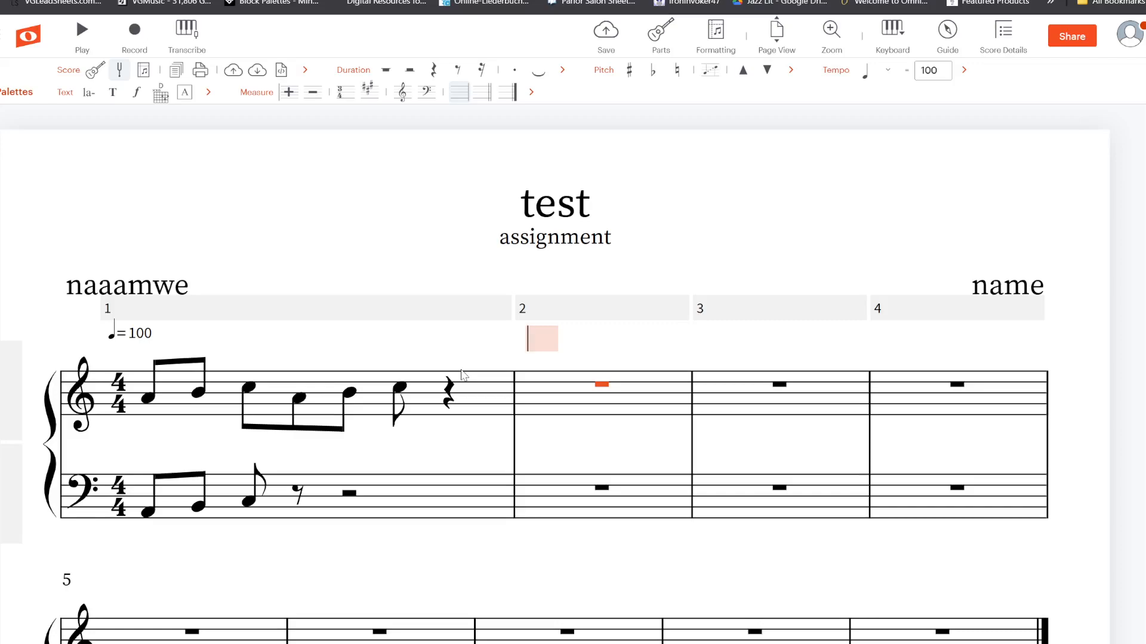
text(F^7#11)
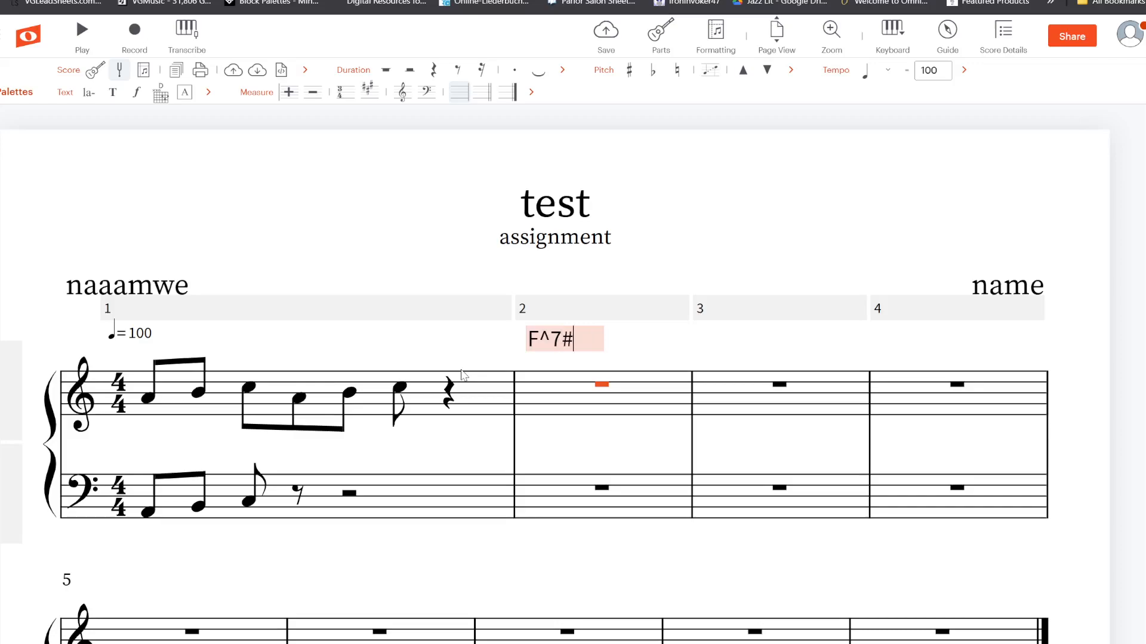
click(829, 303)
key(Escape)
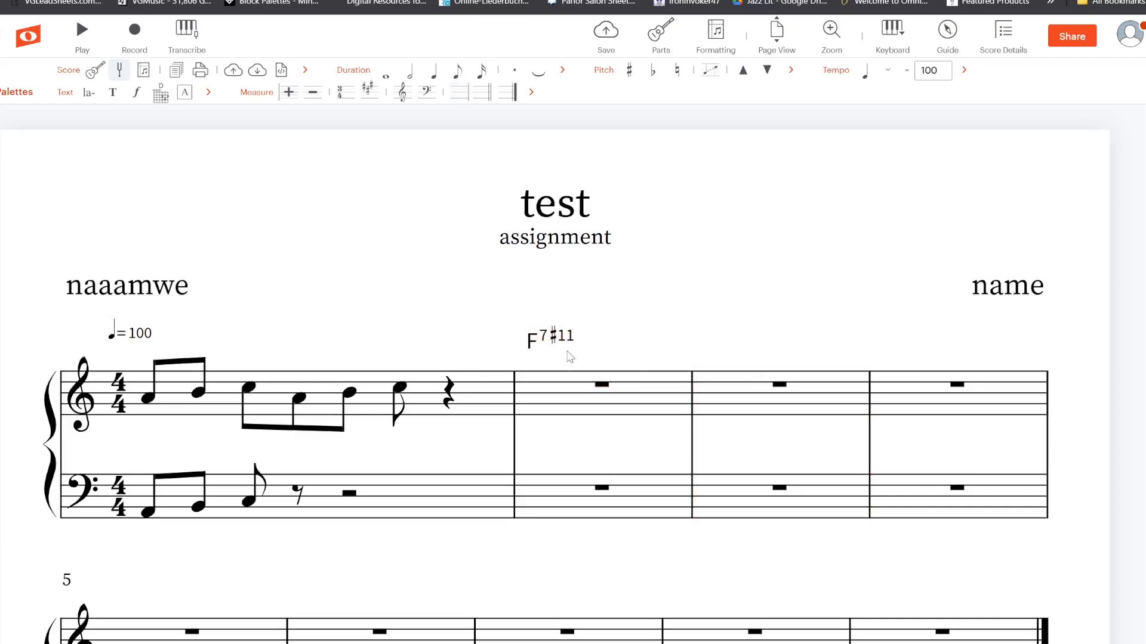
Play the score from the chord symbol in measure 2, and return to editing.
click(561, 342)
click(539, 308)
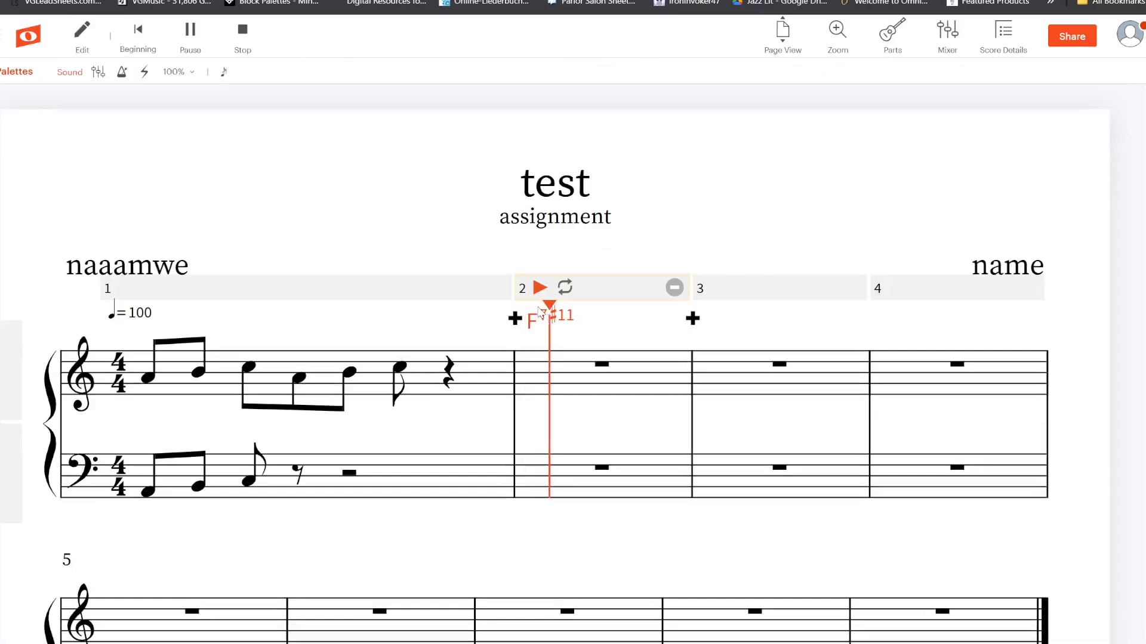
key(space)
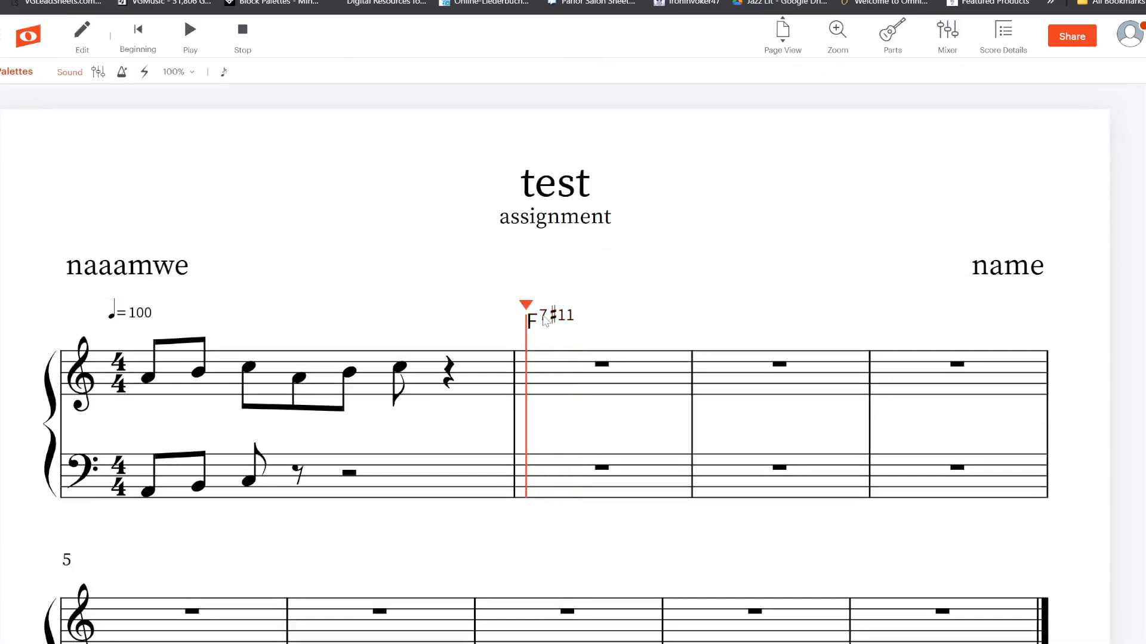
key(space)
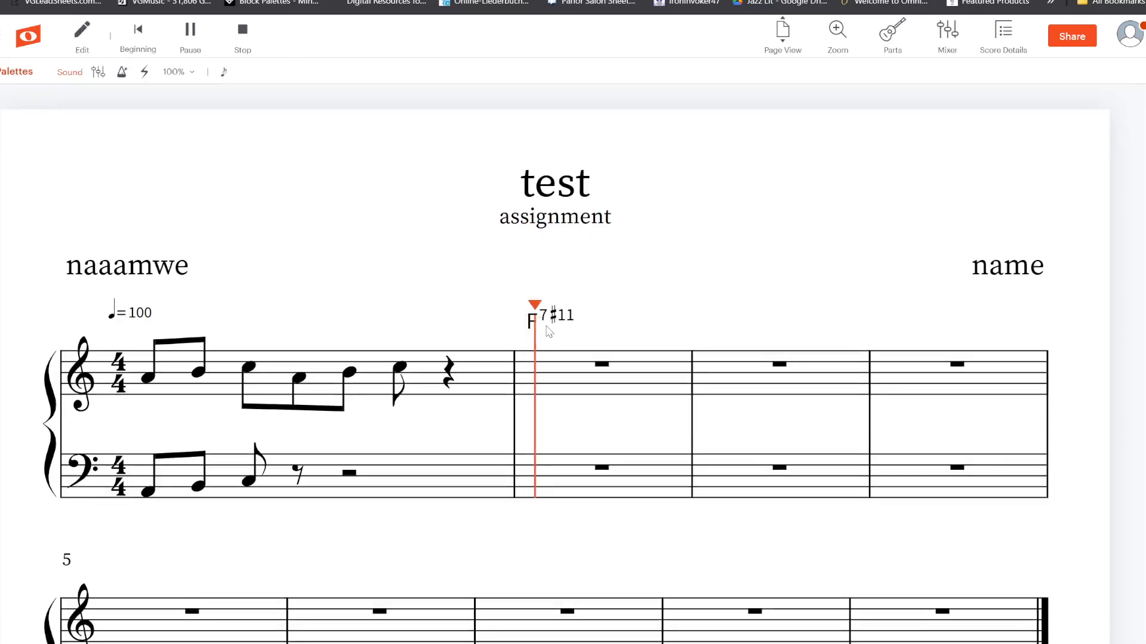
key(space)
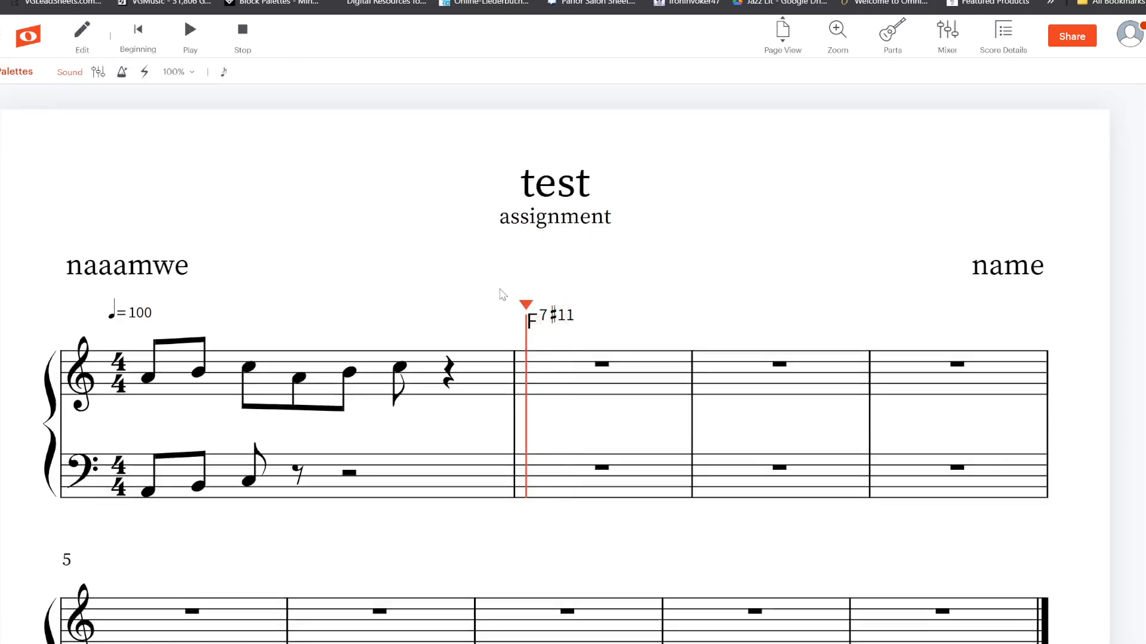
key(space)
click(251, 41)
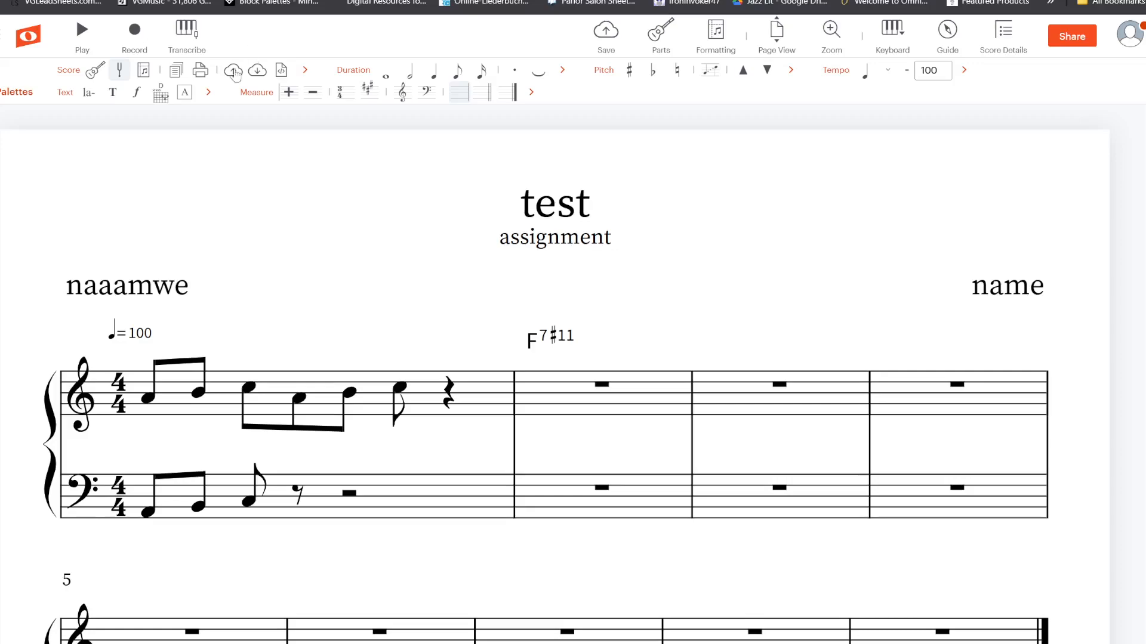
Add an Oboe part from the woodwind instruments and move it above the Piano part.
click(98, 76)
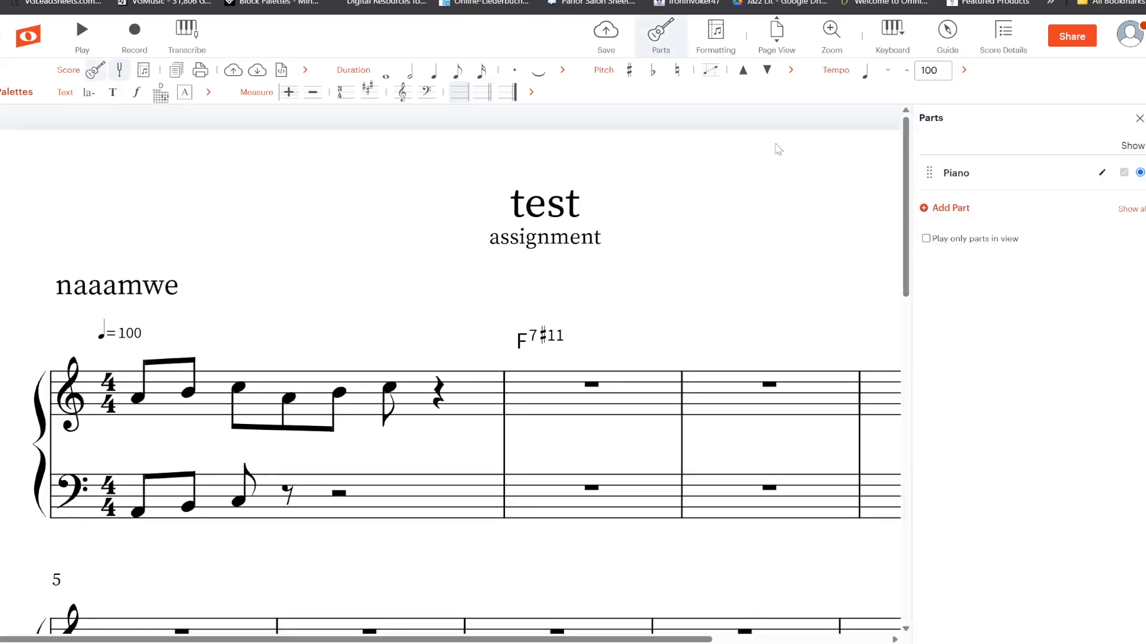
click(934, 208)
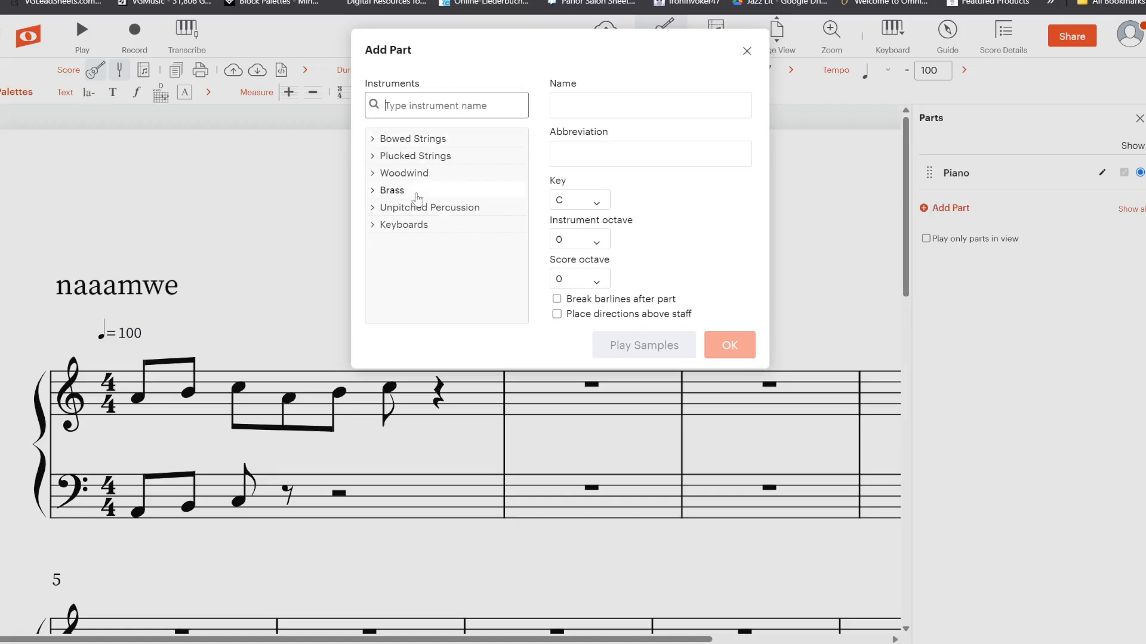
click(433, 138)
click(445, 139)
click(448, 155)
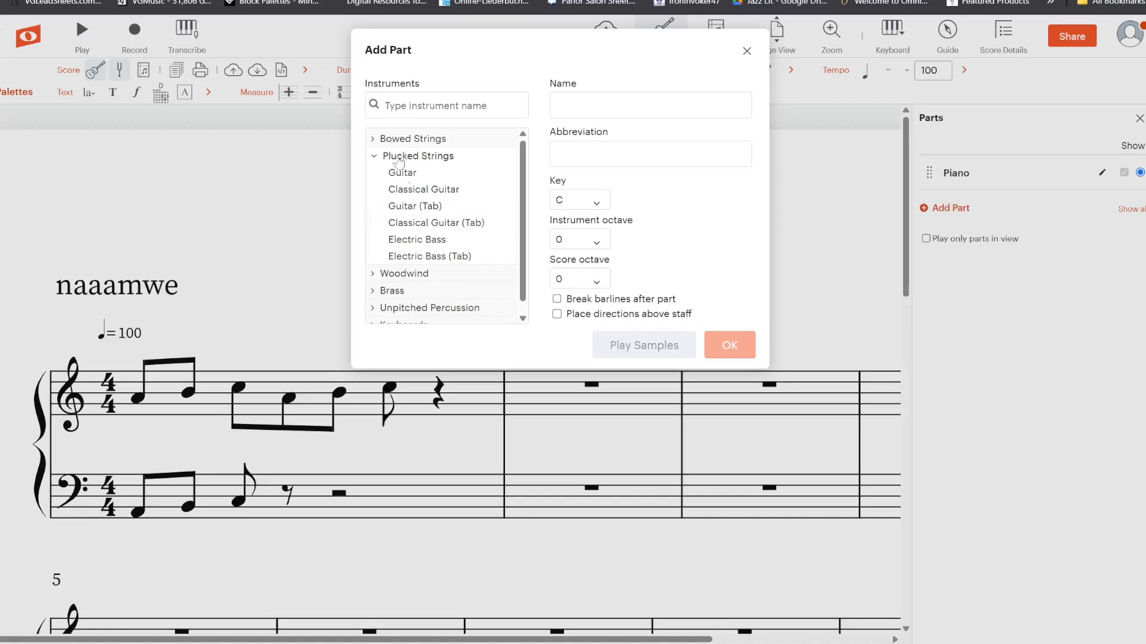
click(406, 273)
scroll(435, 203, down, 3)
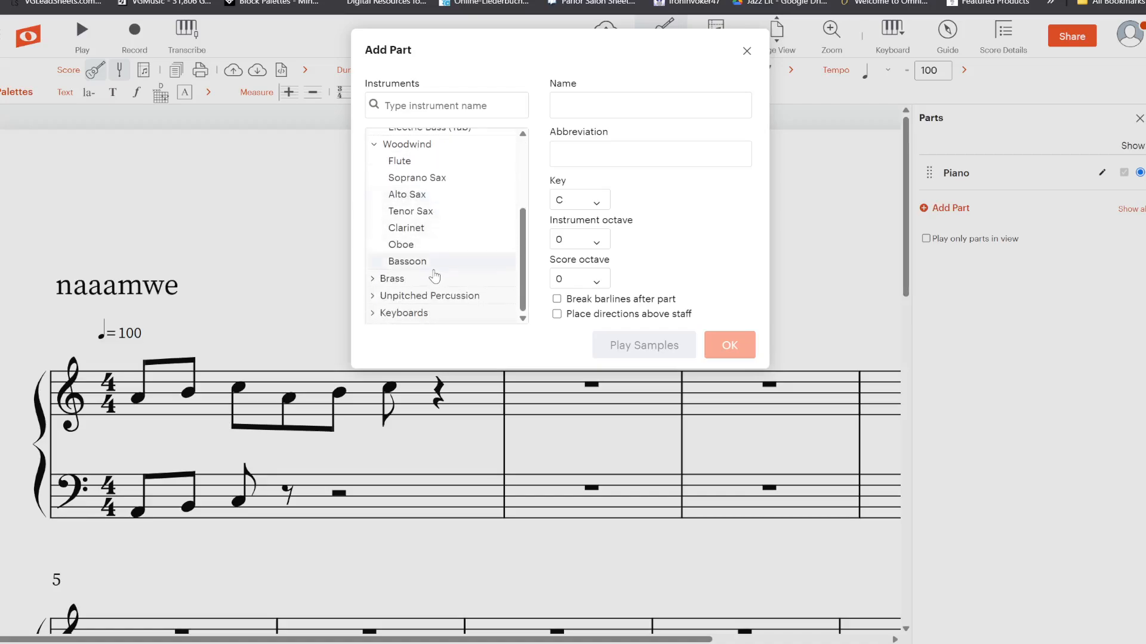
click(436, 246)
click(730, 346)
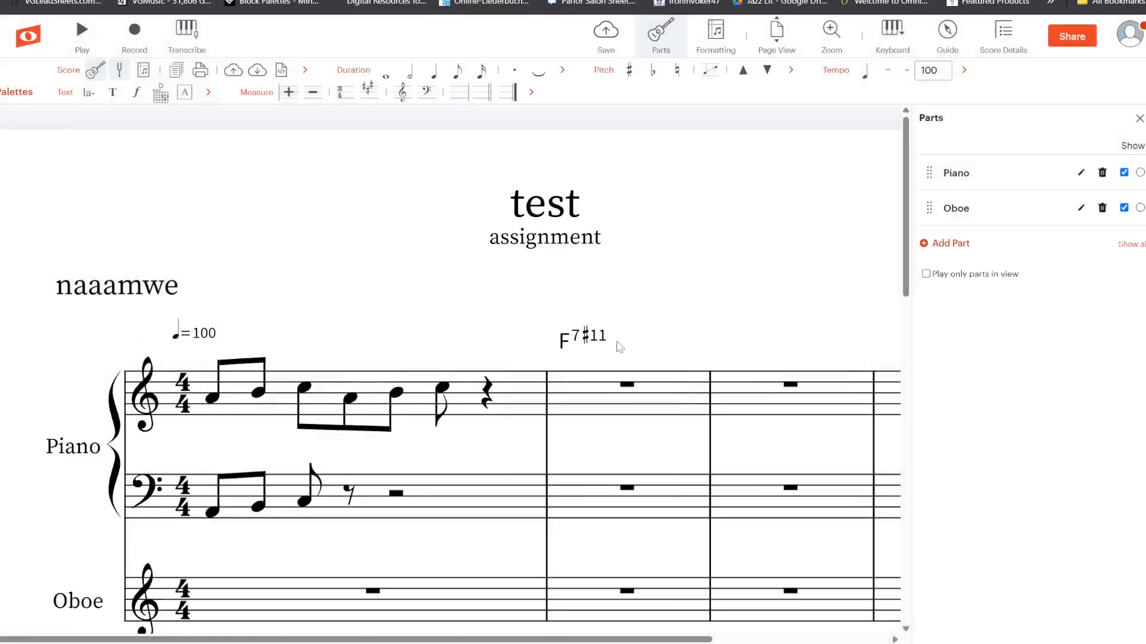
drag(923, 209, 929, 173)
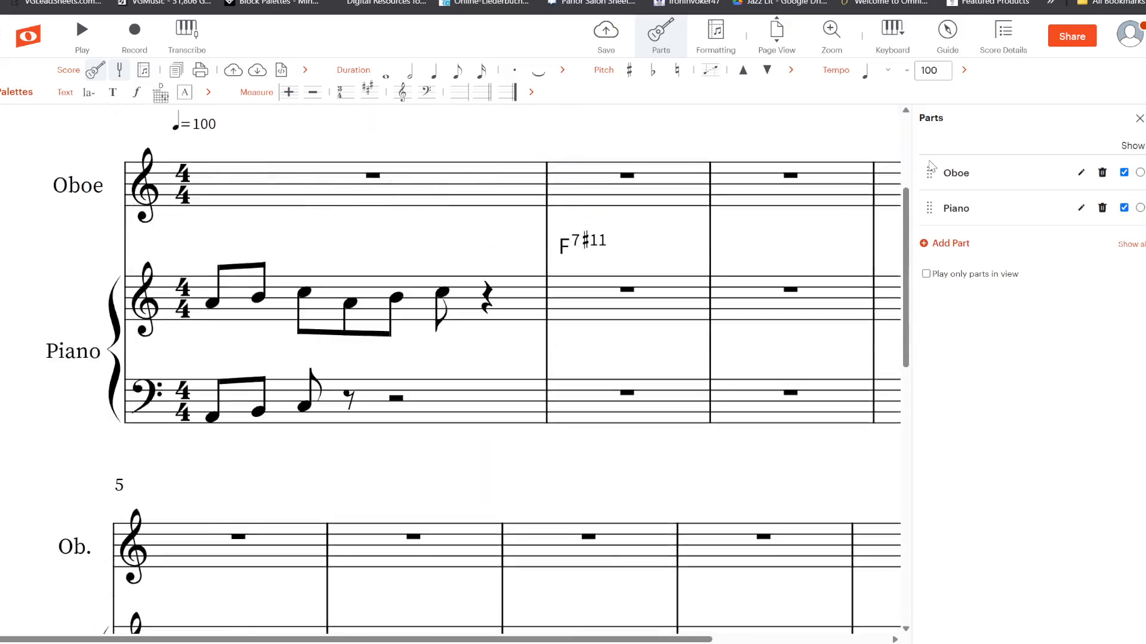
Enter the eighth notes F, A, F, A, C and D followed by an eighth rest in the oboe's measure 1.
click(375, 179)
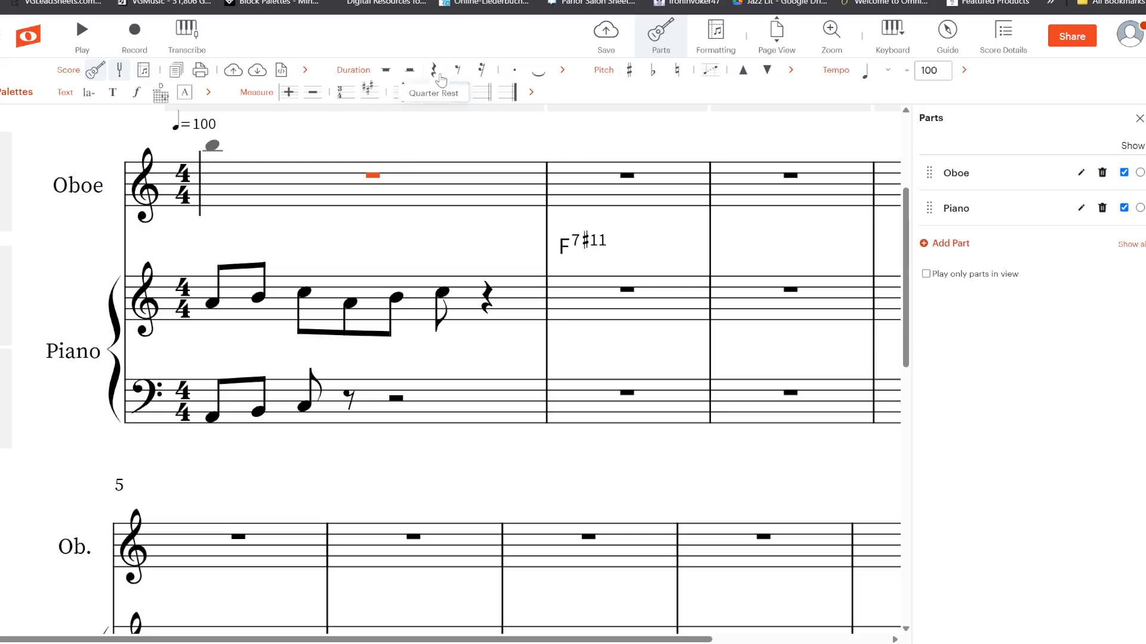
click(458, 74)
key(f)
key(a)
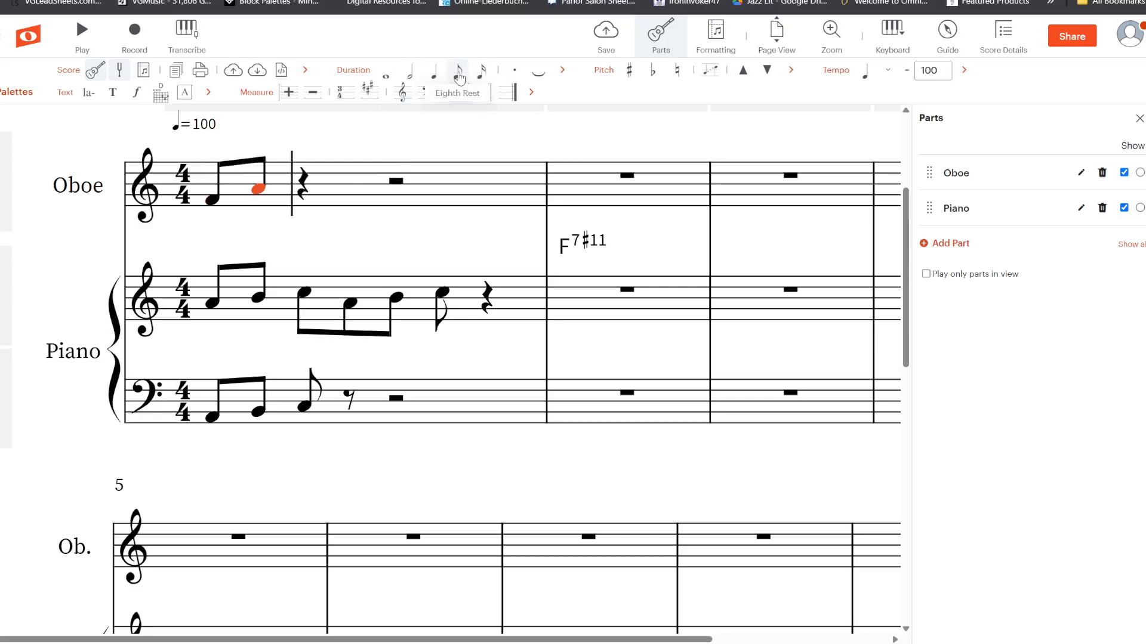
key(f)
key(a)
key(c)
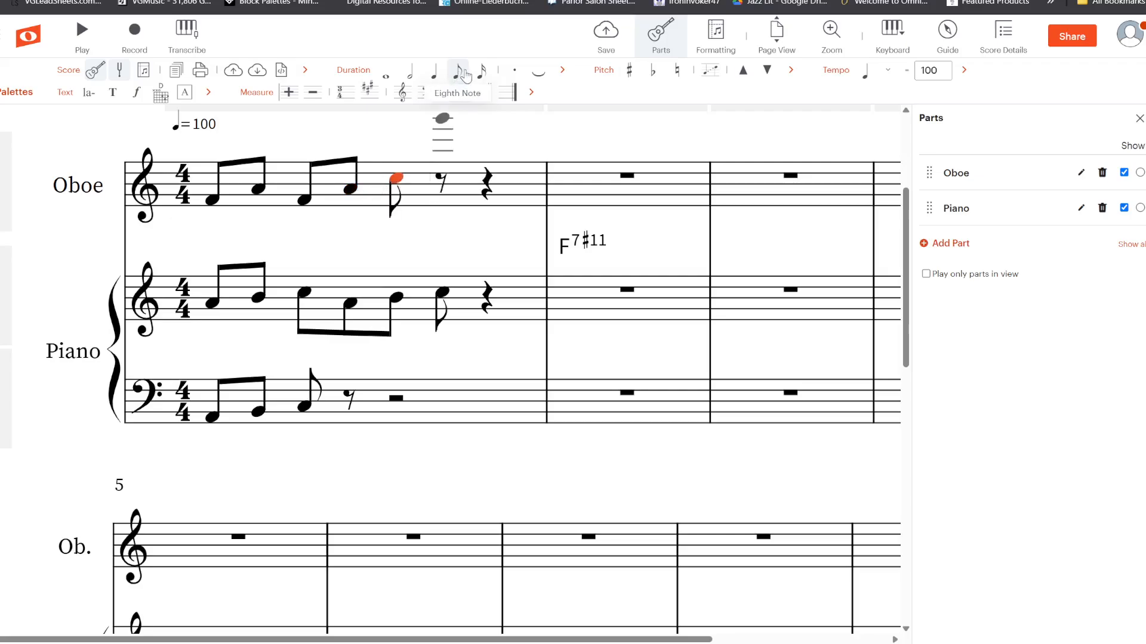
key(e)
key(Right)
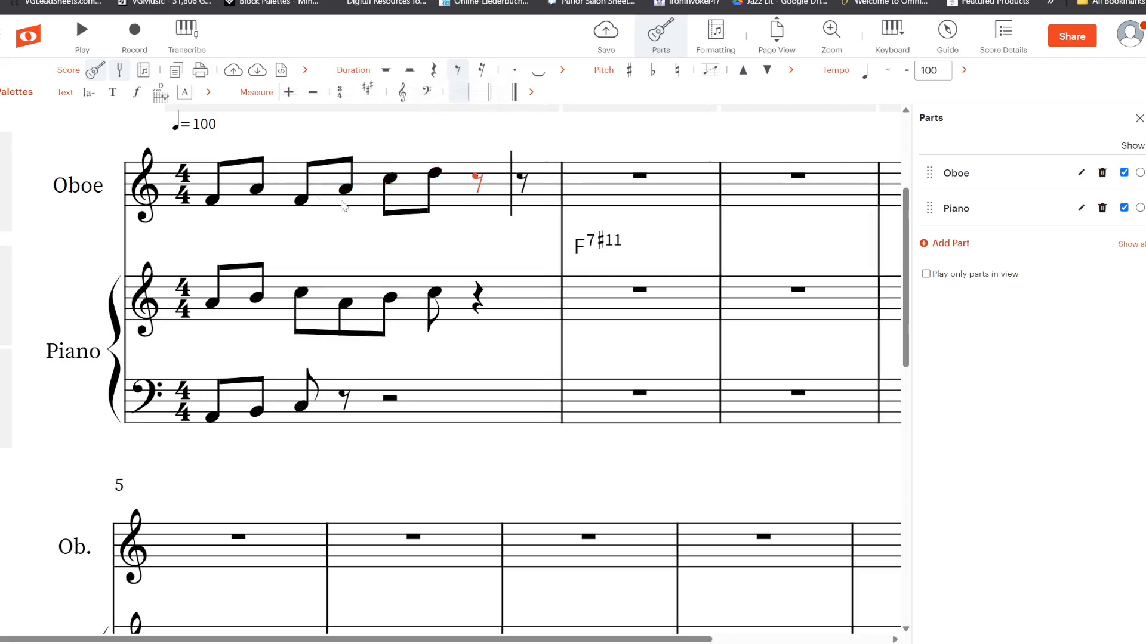
Play the oboe and piano parts together from the start of measure 1, and pause within that measure.
key(space)
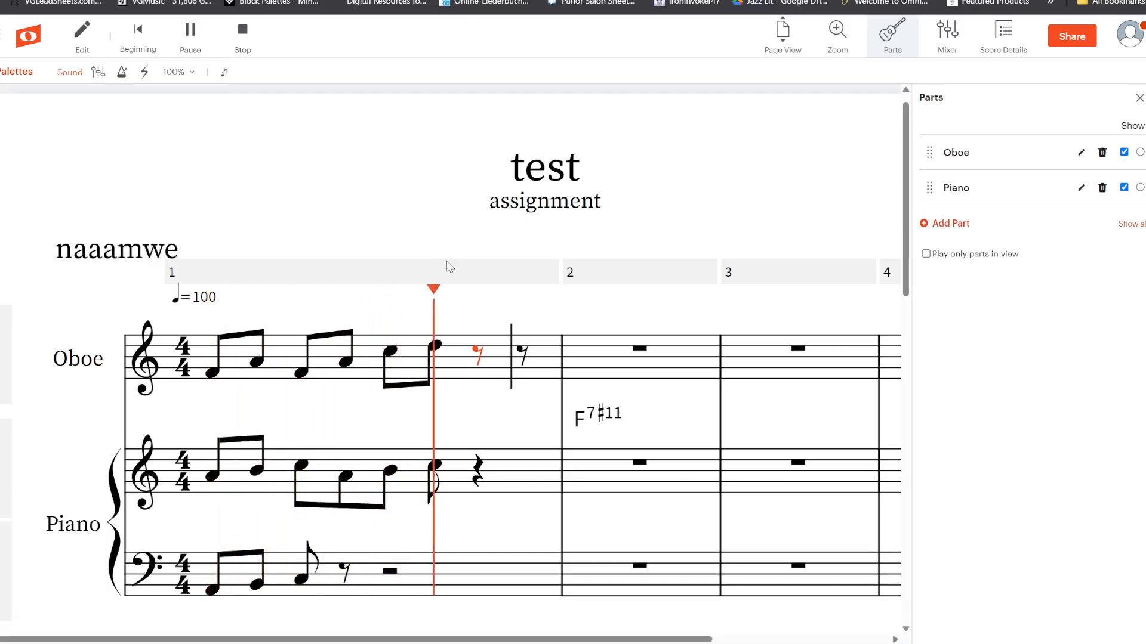
key(space)
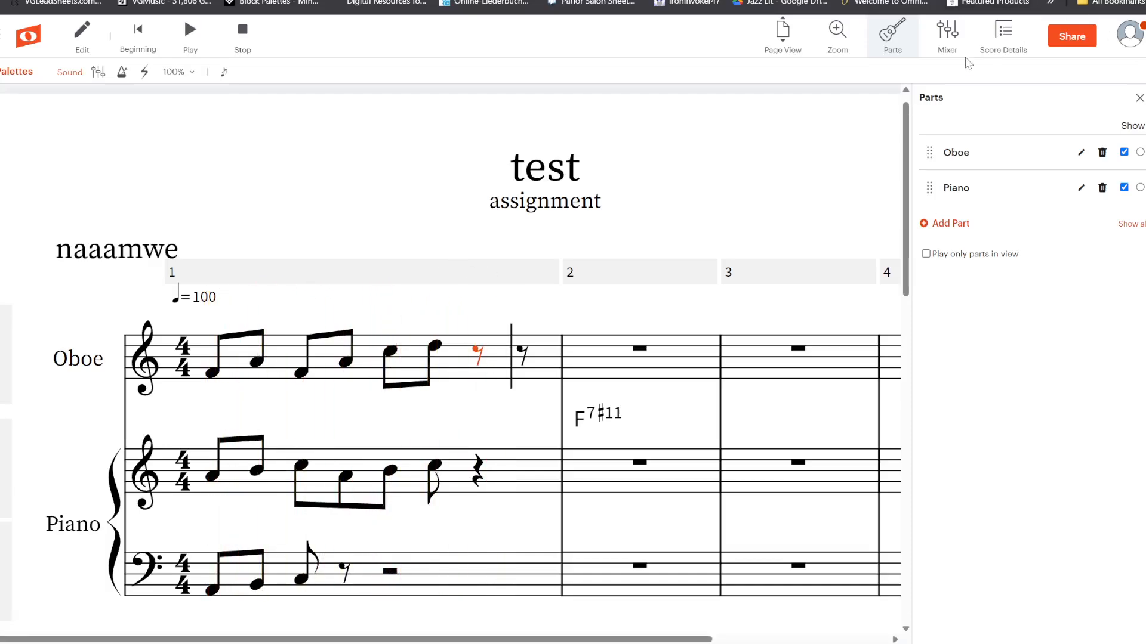
Try to open the part mixer, dismiss the upgrade dialog, and return to editing the score.
click(954, 49)
click(681, 52)
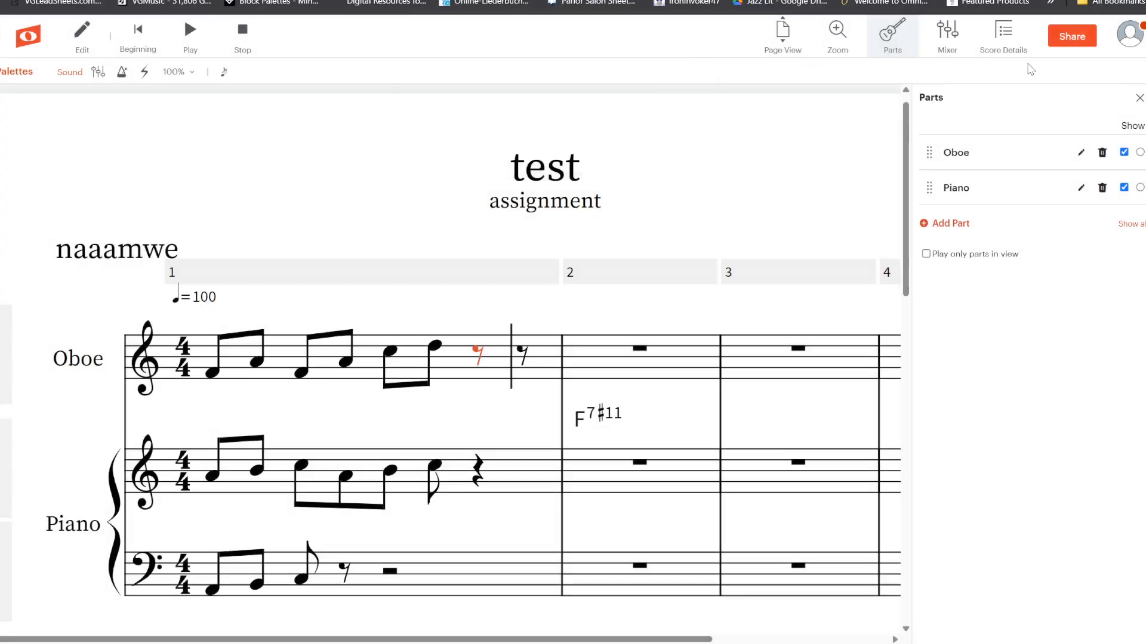
click(957, 43)
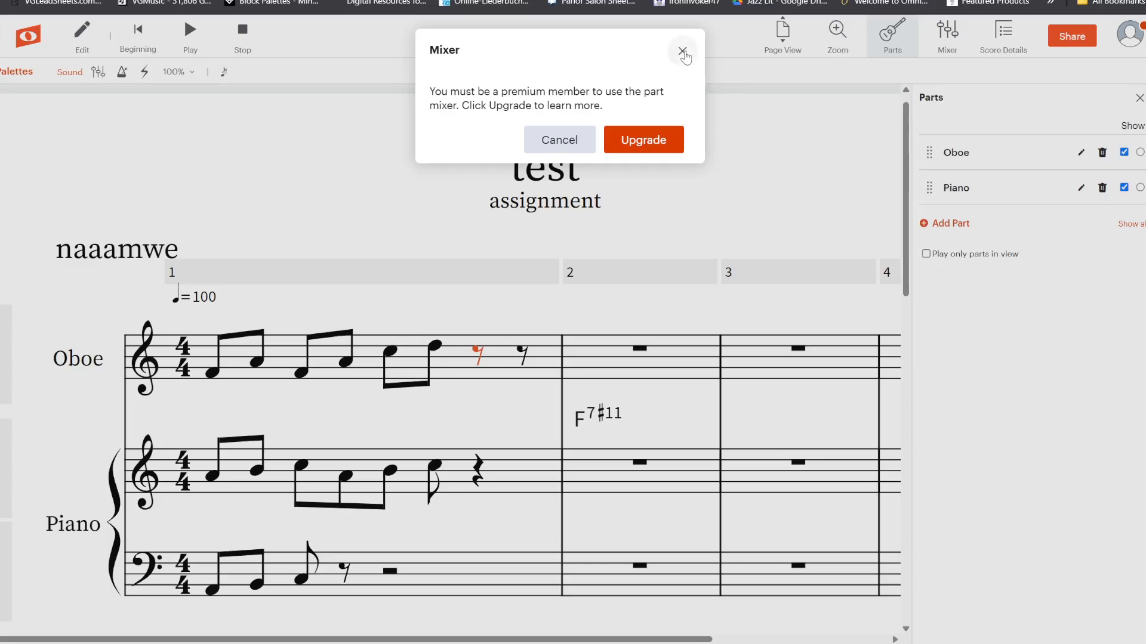
click(682, 52)
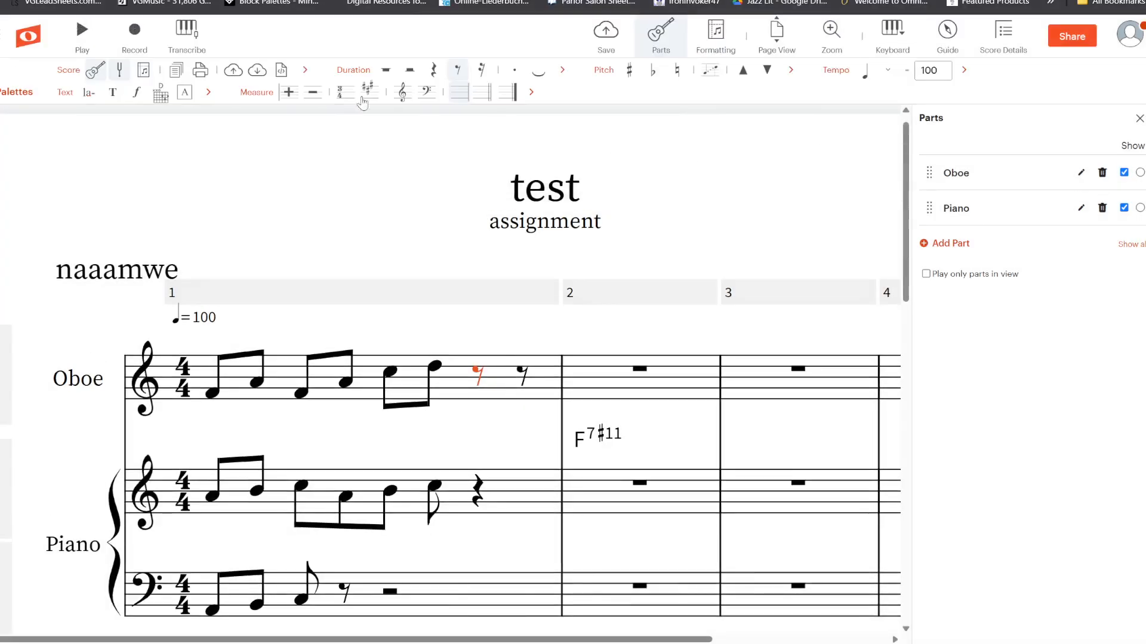
scroll(654, 187, down, 5)
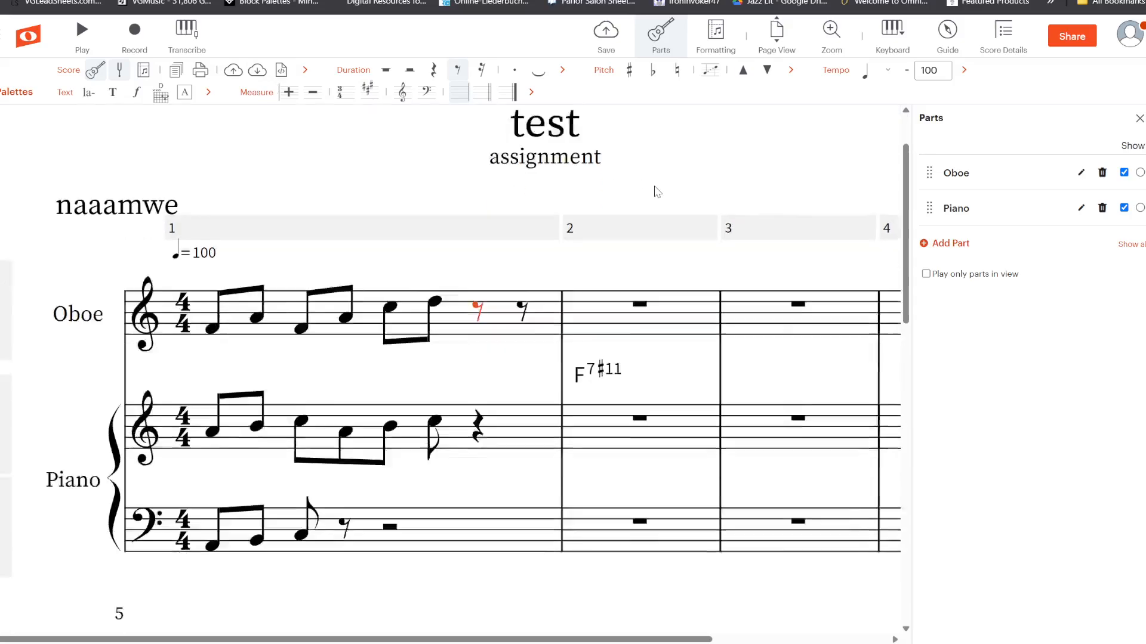
ctrl+scroll(501, 175, down, 5)
scroll(484, 176, up, 5)
scroll(484, 176, down, 2)
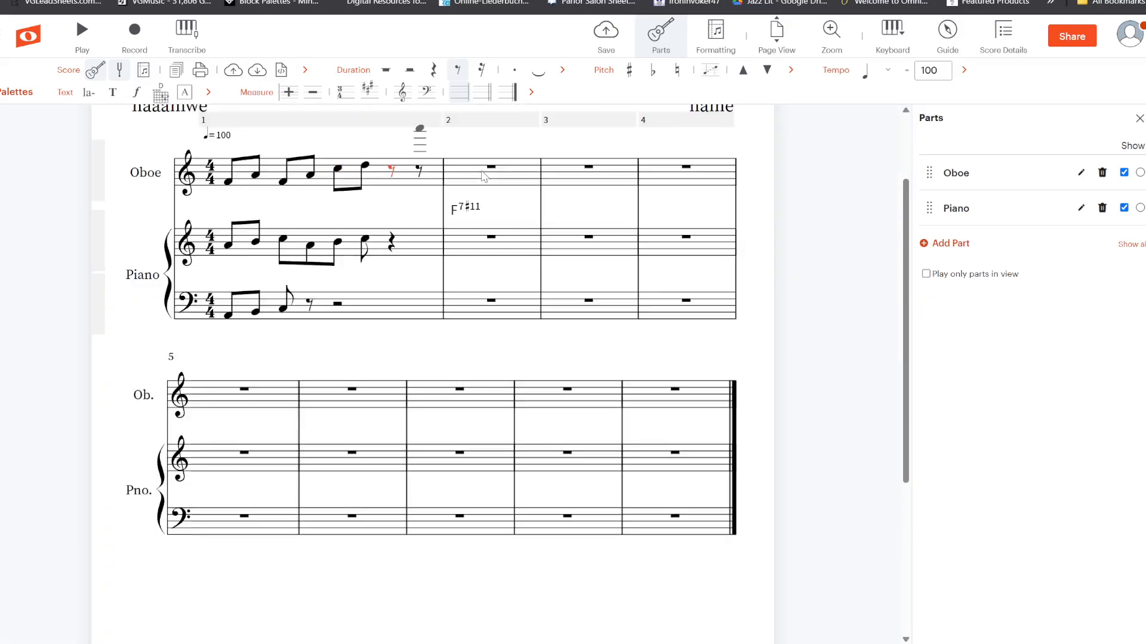
scroll(485, 177, up, 1)
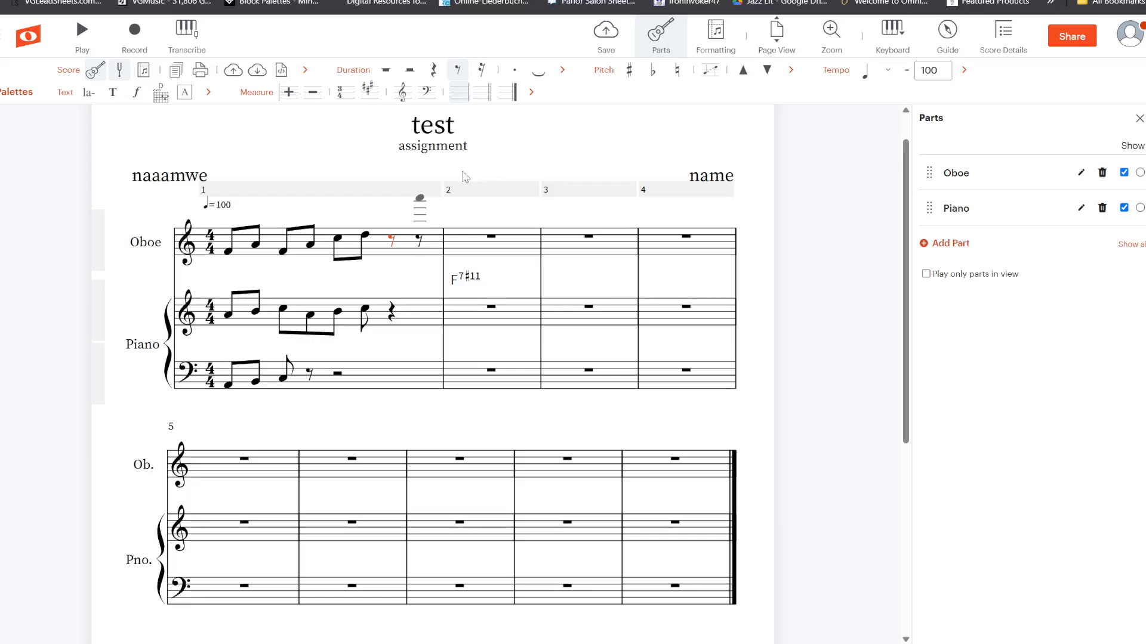